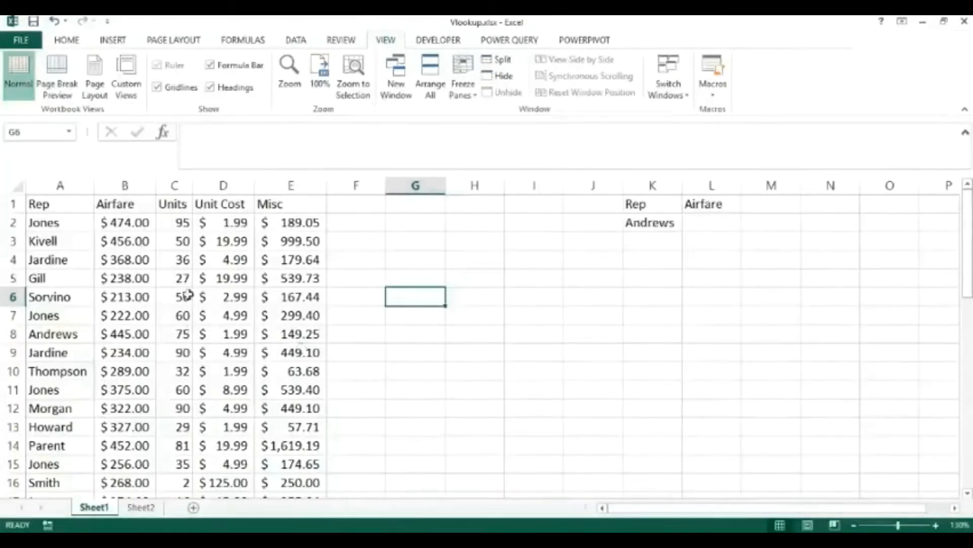
pyautogui.click(81, 285)
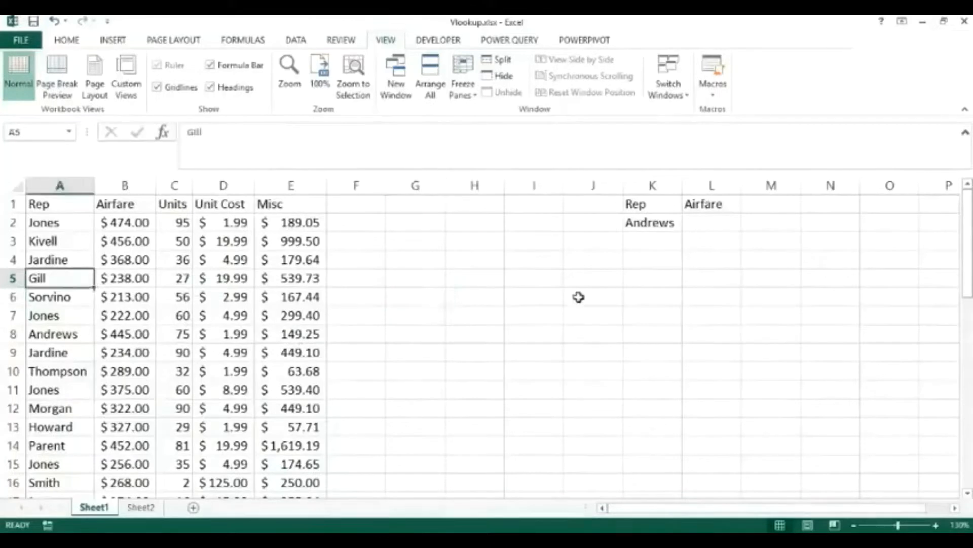
pyautogui.click(535, 330)
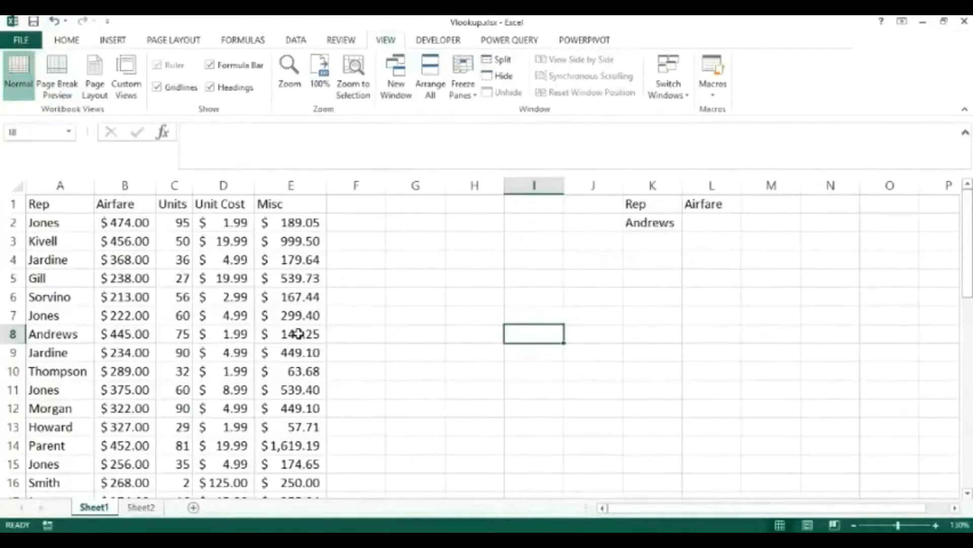
pyautogui.click(39, 336)
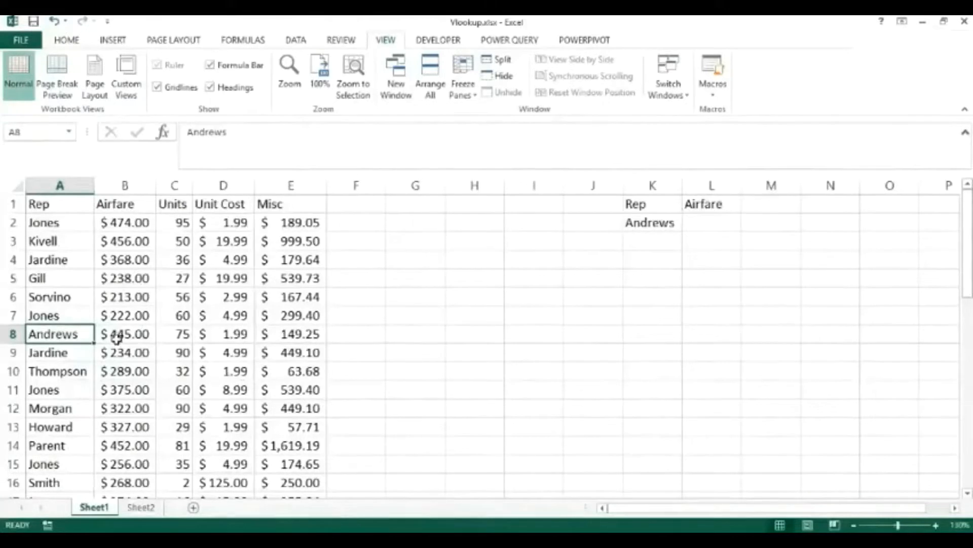
pyautogui.moveTo(114, 335); pyautogui.dragTo(235, 337)
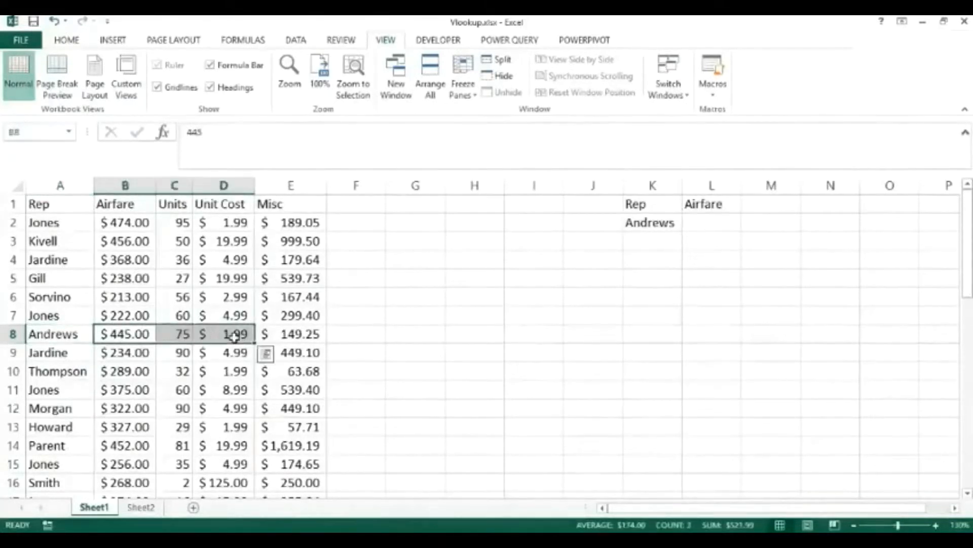
pyautogui.click(369, 349)
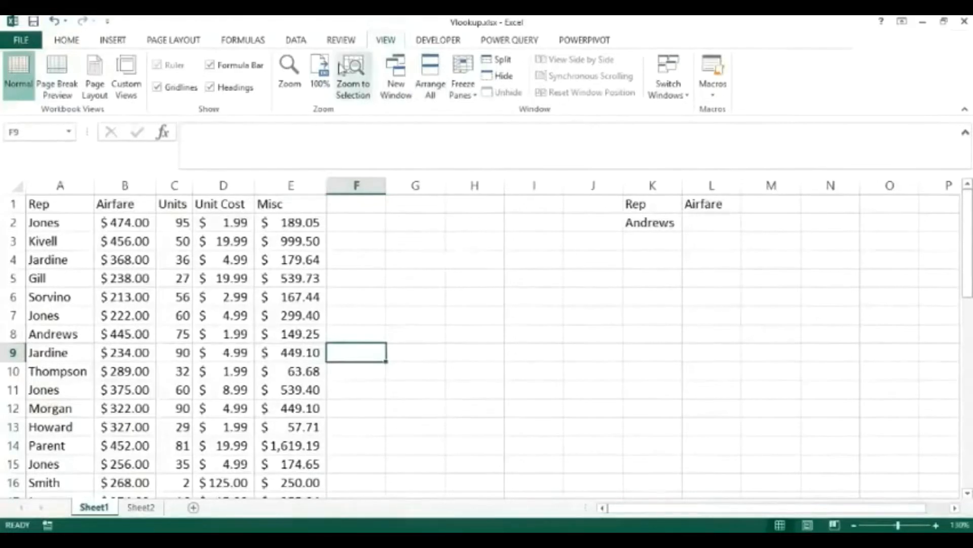
# - Hide the worksheet gridlines and make the headers in A1:E1 and K1:L1 bold
pyautogui.click(157, 87)
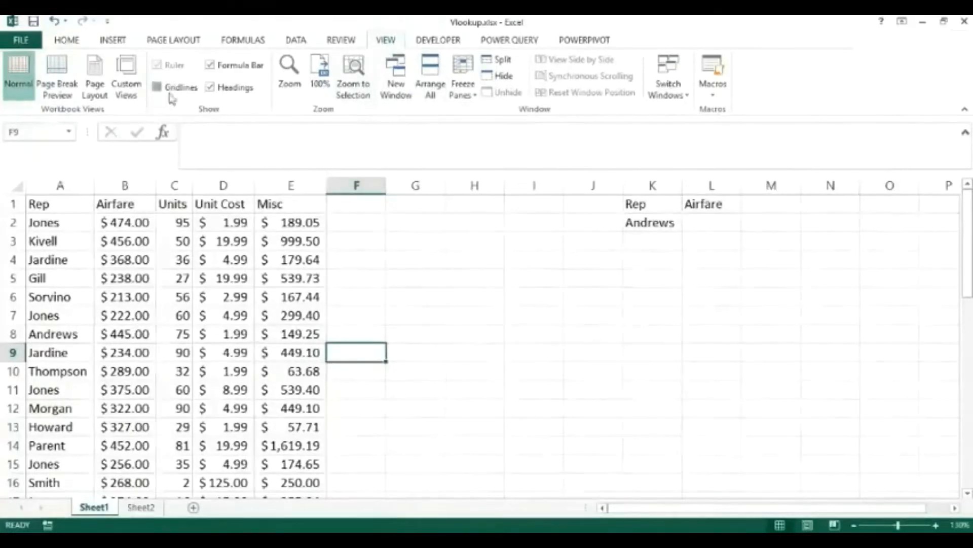
pyautogui.click(430, 299)
pyautogui.moveTo(39, 206); pyautogui.dragTo(288, 210)
pyautogui.click(67, 40)
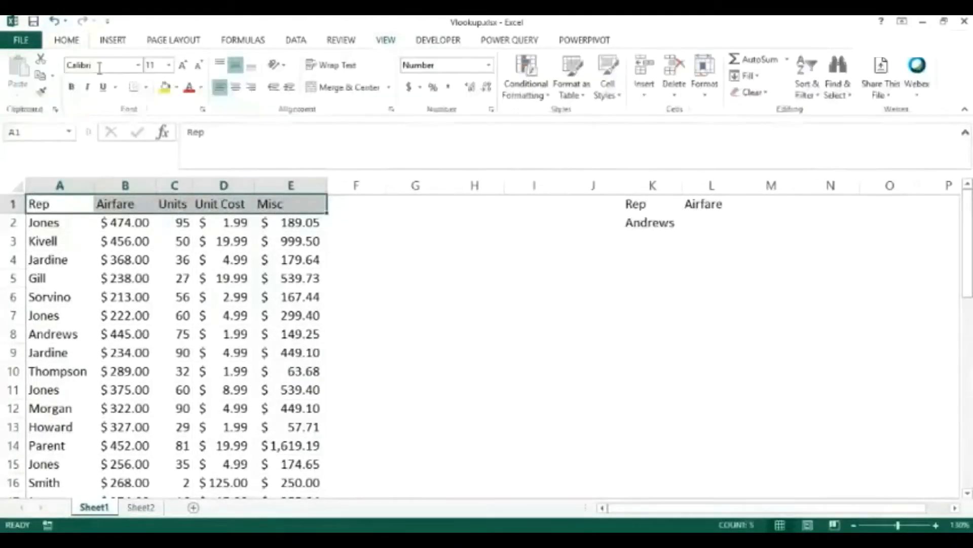
pyautogui.click(71, 87)
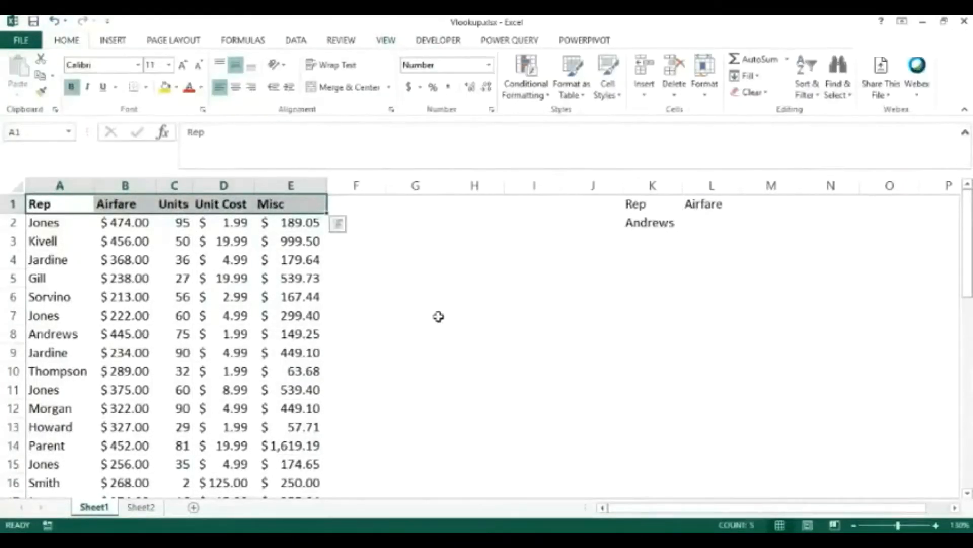
pyautogui.click(441, 296)
pyautogui.moveTo(630, 203); pyautogui.dragTo(717, 202)
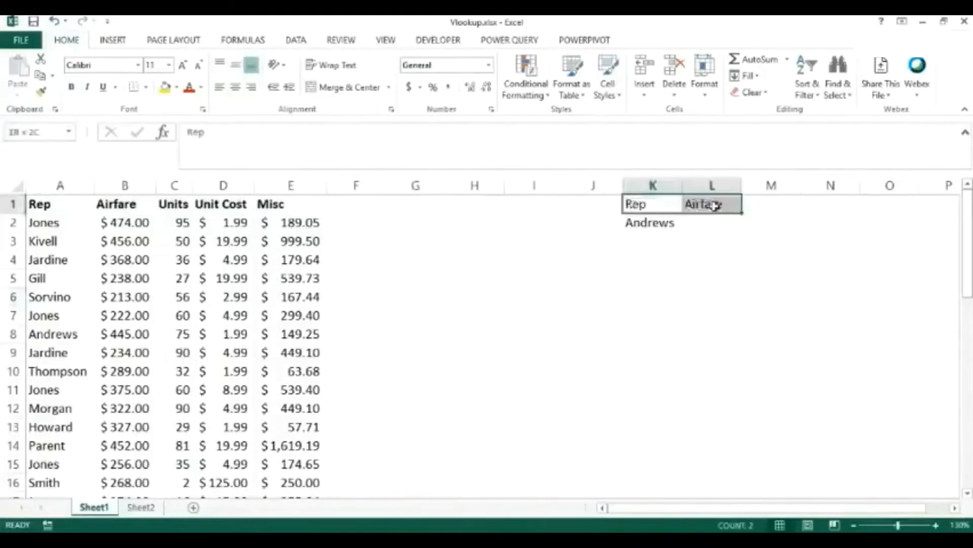
pyautogui.click(73, 90)
pyautogui.click(677, 357)
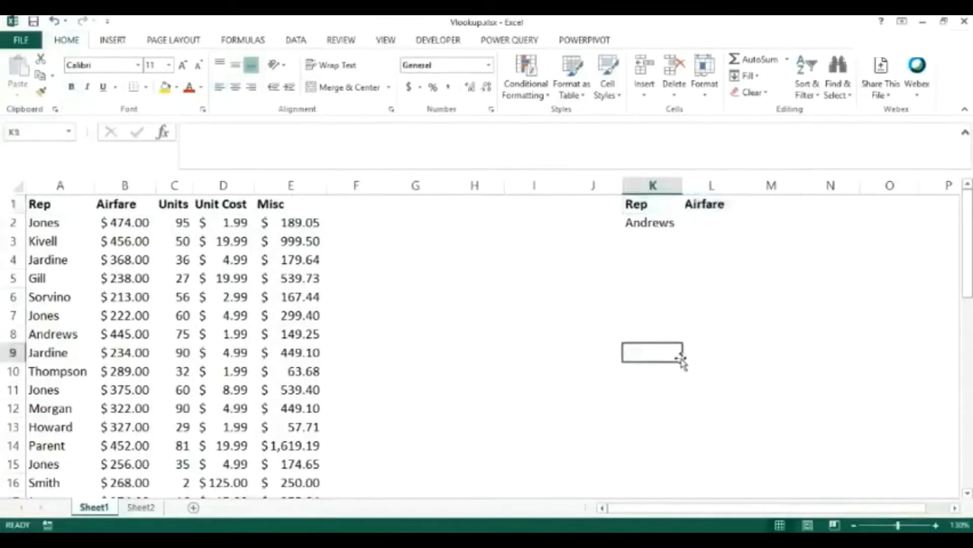
# - Start a VLOOKUP formula in L2 with the rep name in K2 as the lookup value
pyautogui.click(643, 222)
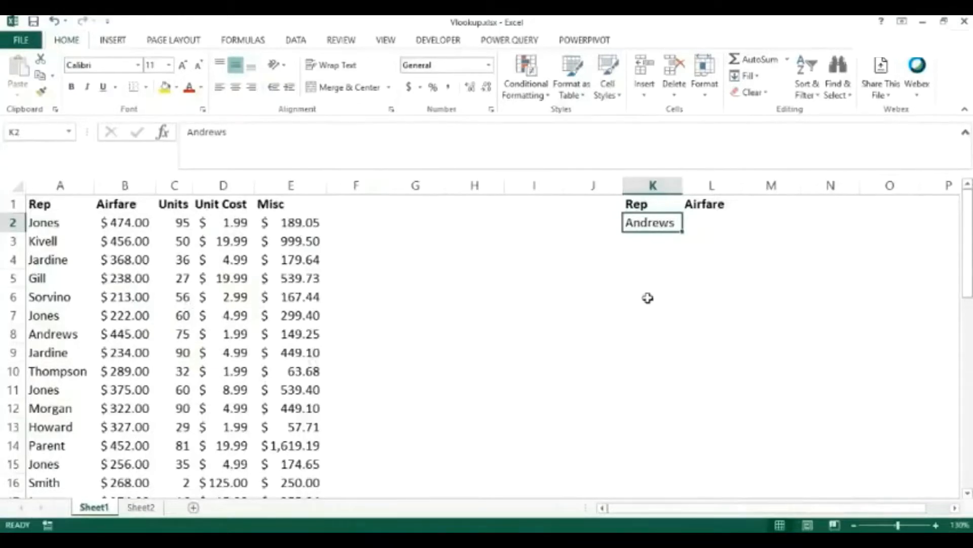
pyautogui.click(700, 225)
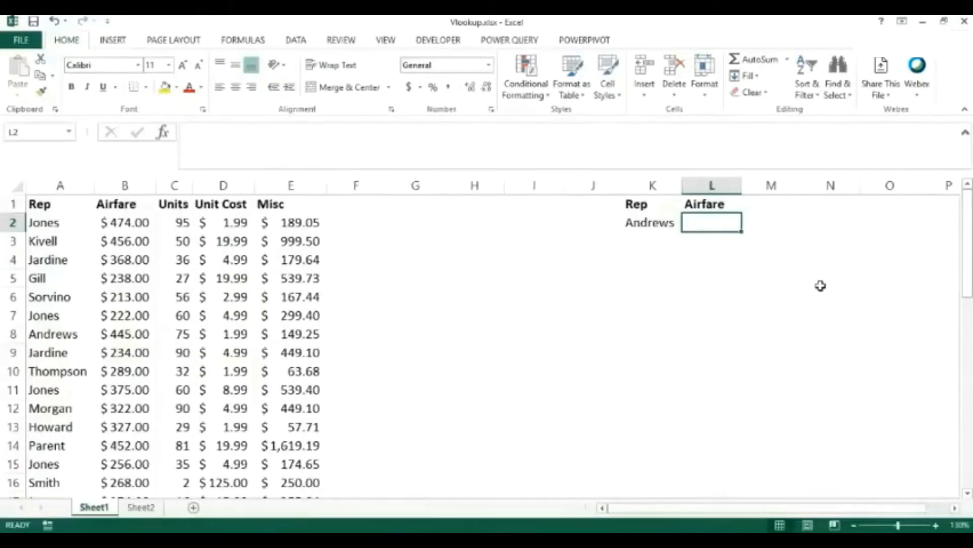
pyautogui.write('=')
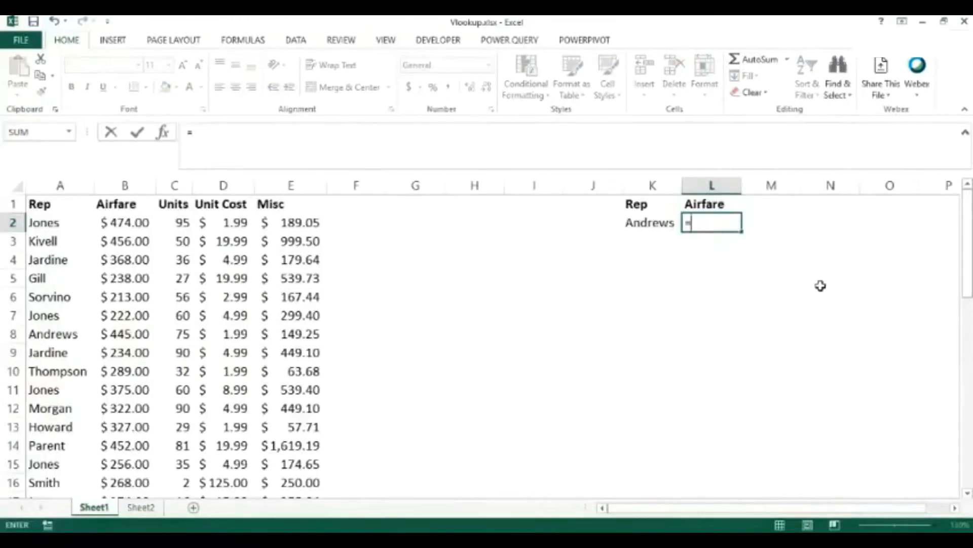
pyautogui.write('vl')
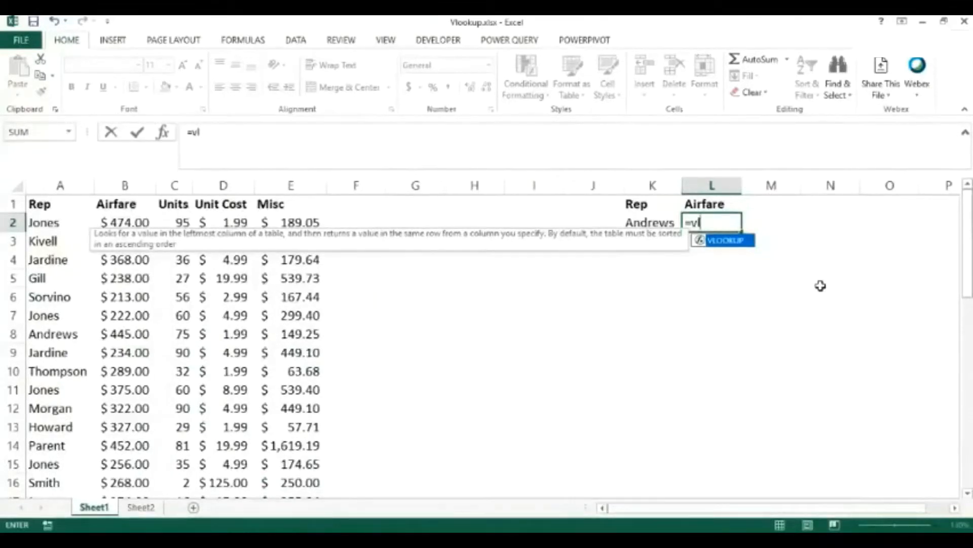
pyautogui.press('Tab')
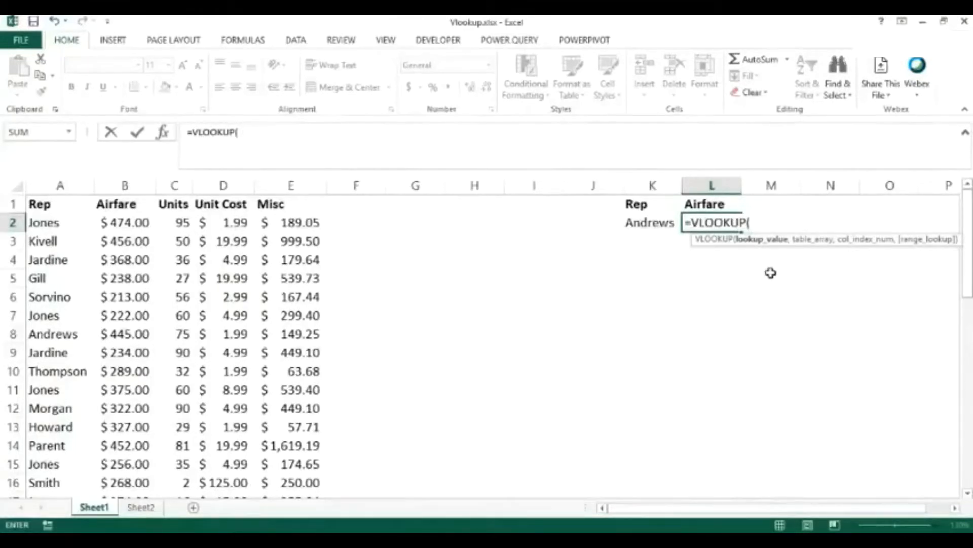
pyautogui.click(646, 223)
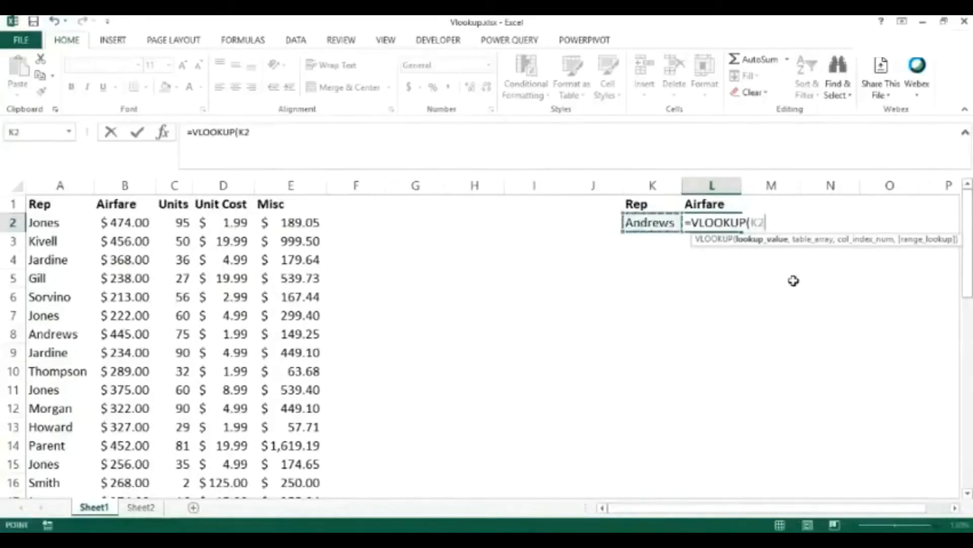
pyautogui.write(',')
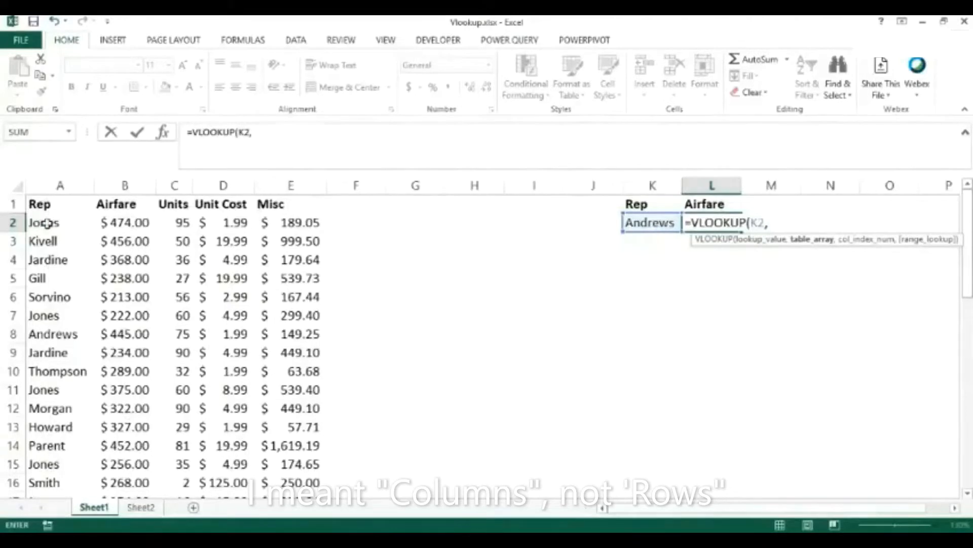
# - Set the table array of the VLOOKUP to the rep and airfare data in A2:B44
pyautogui.moveTo(46, 224); pyautogui.dragTo(139, 463)
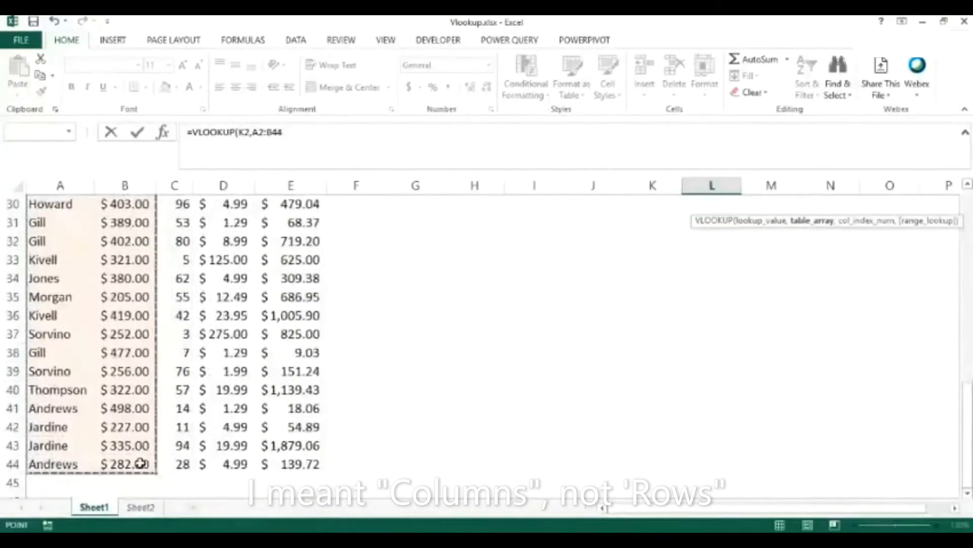
pyautogui.click(341, 132)
pyautogui.write(',')
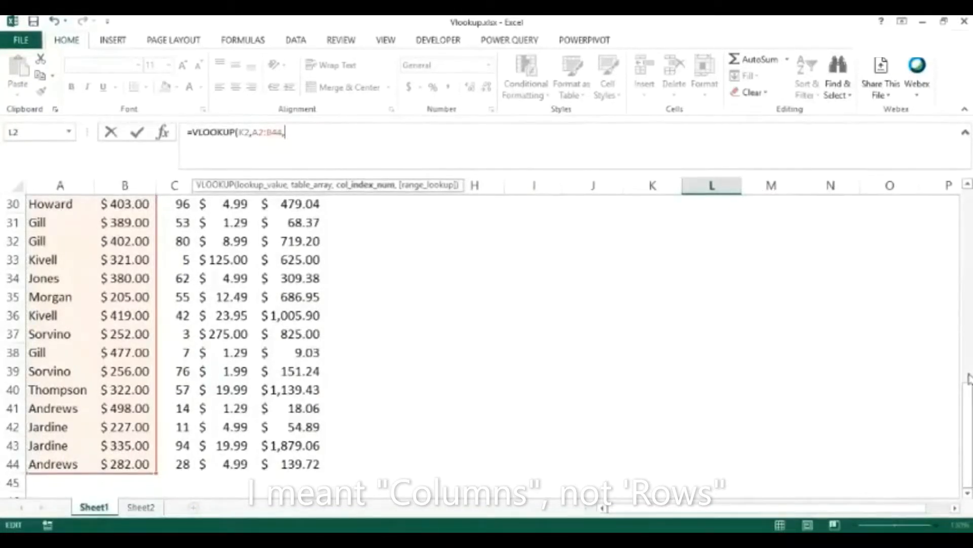
pyautogui.moveTo(968, 396); pyautogui.dragTo(968, 203)
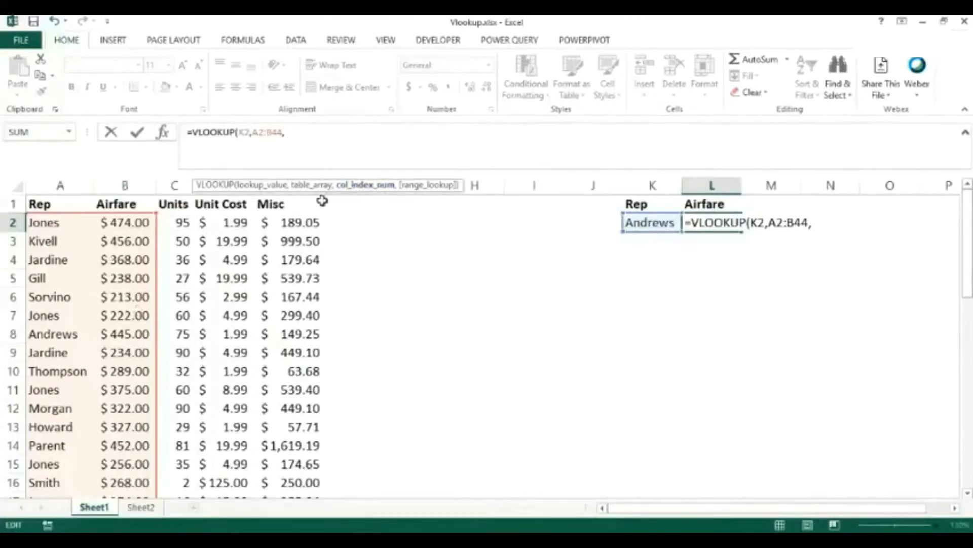
# - Complete the VLOOKUP in L2 with column index 2 and an exact match (FALSE), and enter the formula
pyautogui.write('2,')
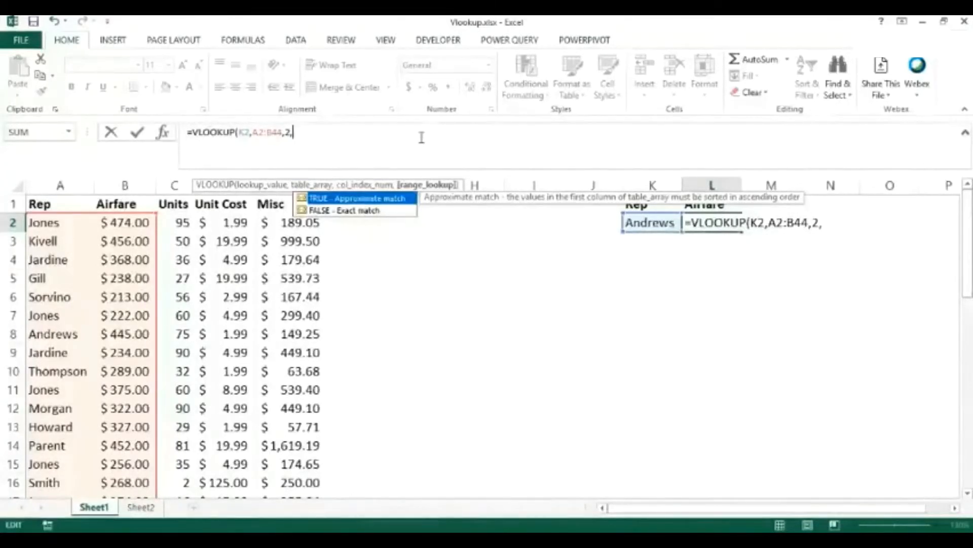
pyautogui.write('0')
pyautogui.press('BackSpace')
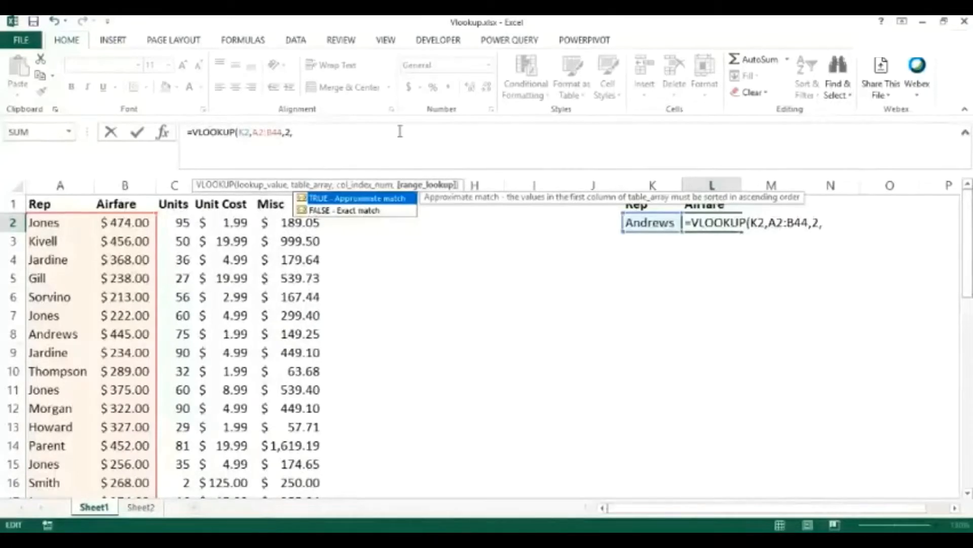
pyautogui.click(350, 217)
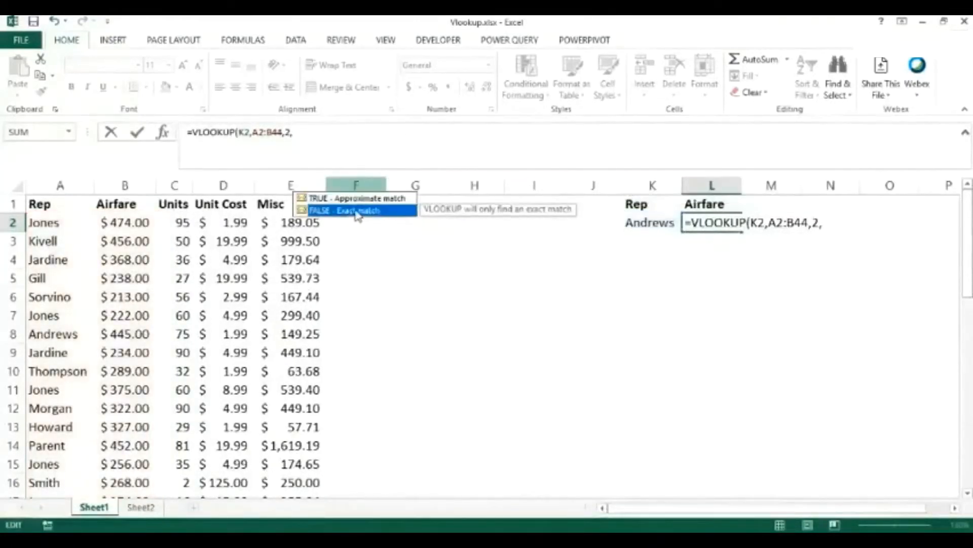
pyautogui.doubleClick(358, 216)
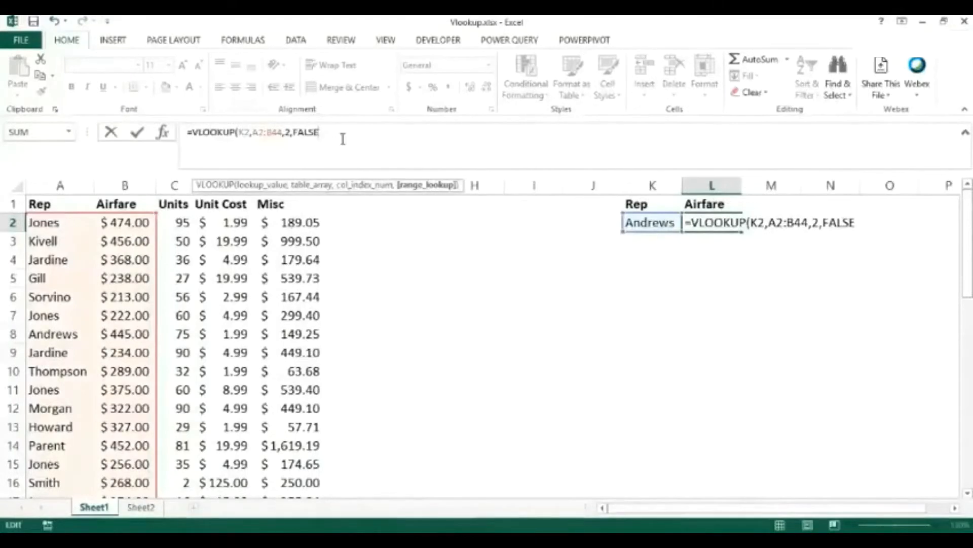
pyautogui.write(')')
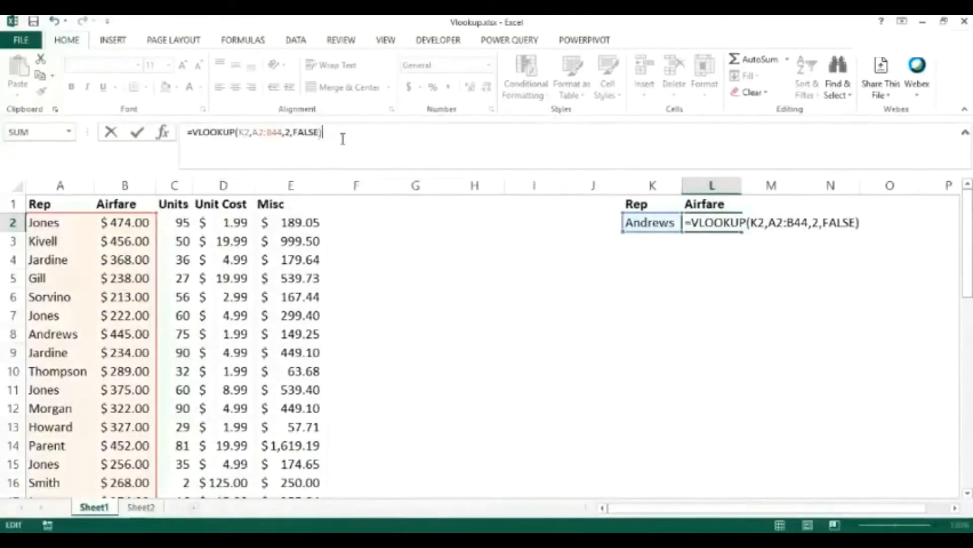
pyautogui.press('Return')
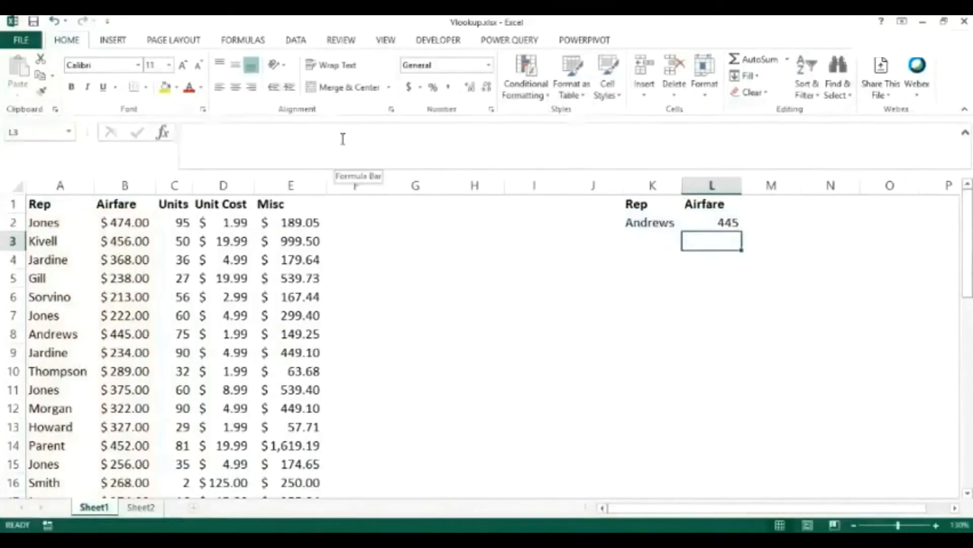
# - Compare the airfare returned in L2 for the rep in K2 with the source row A8:B8
pyautogui.click(688, 222)
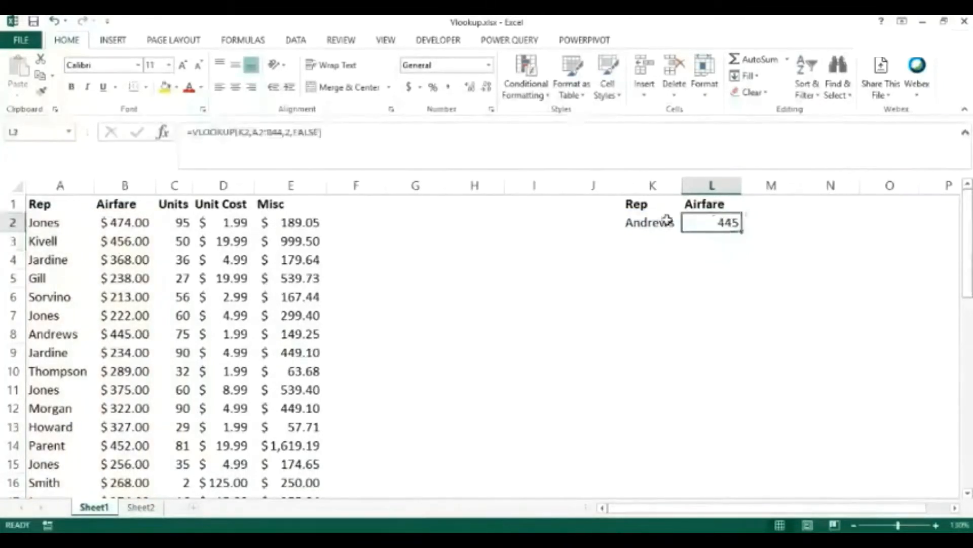
pyautogui.click(643, 222)
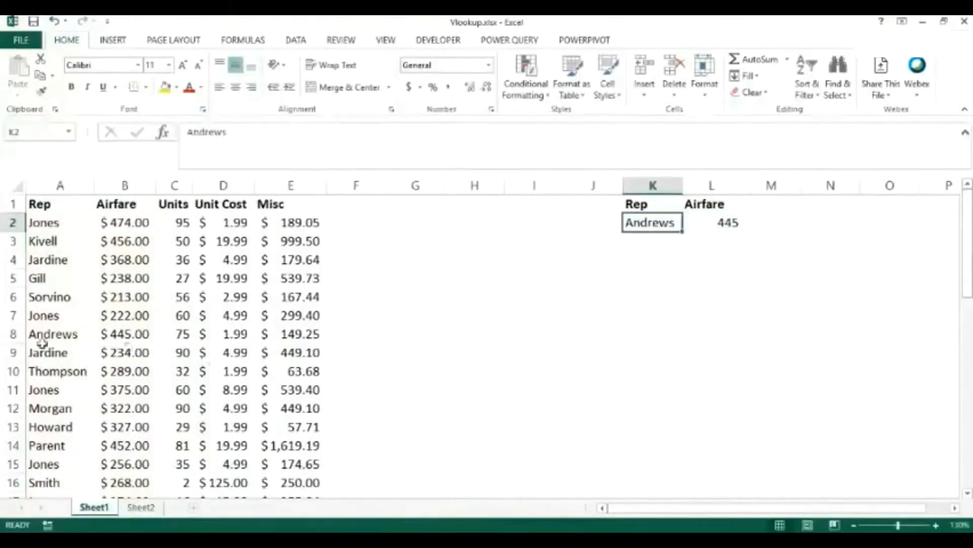
pyautogui.moveTo(51, 335); pyautogui.dragTo(124, 334)
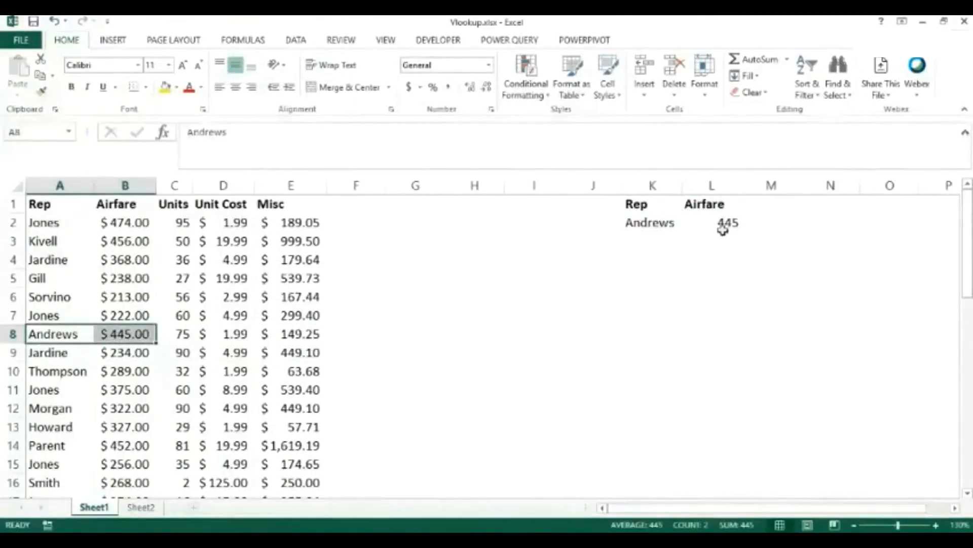
pyautogui.click(645, 223)
pyautogui.click(709, 225)
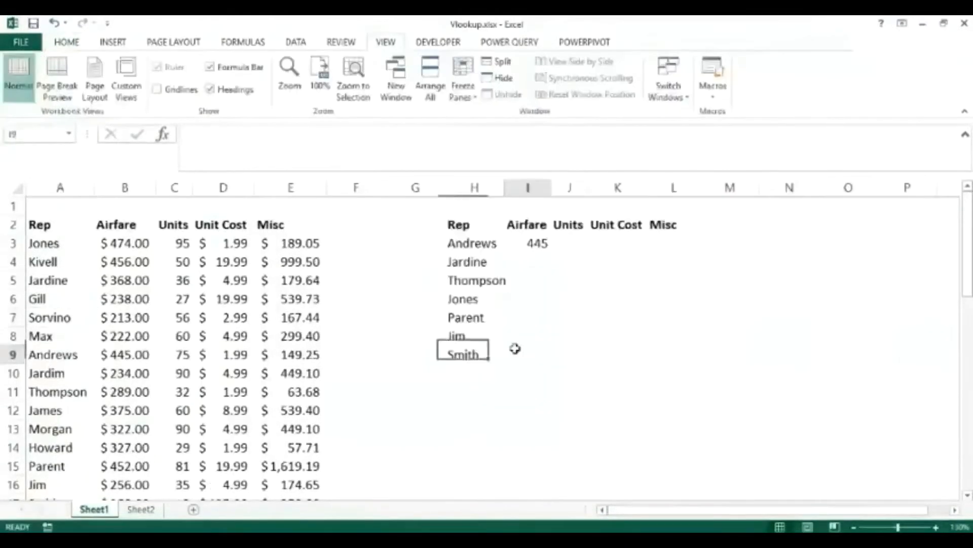
pyautogui.click(522, 354)
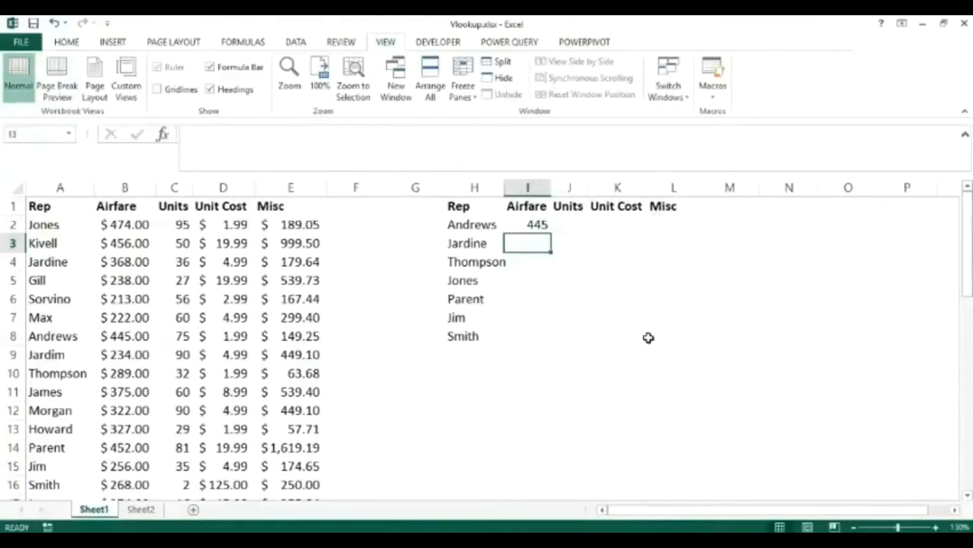
pyautogui.click(528, 224)
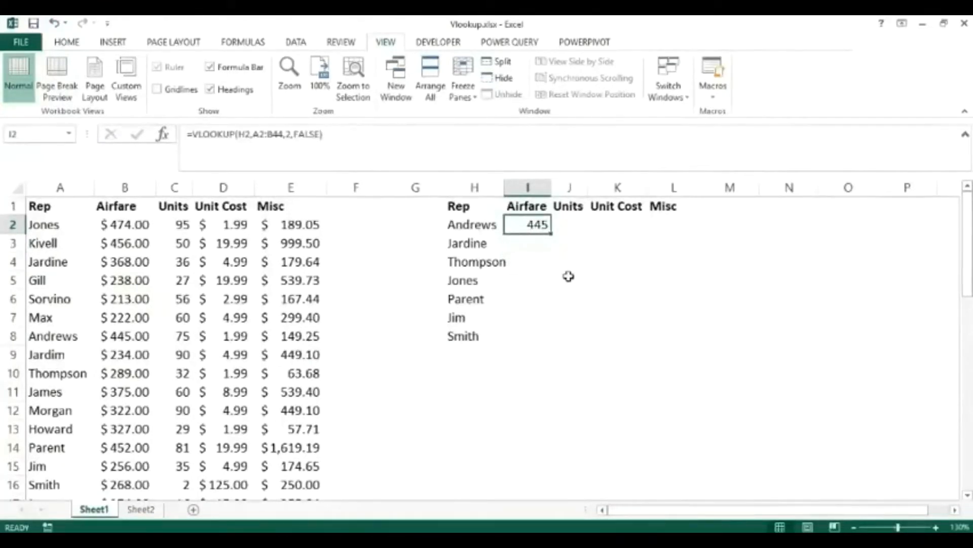
pyautogui.click(527, 249)
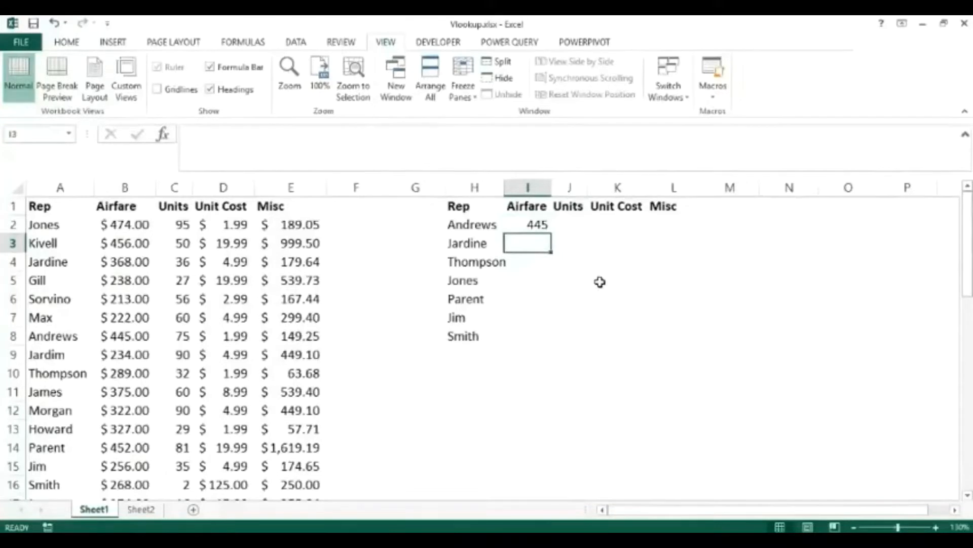
pyautogui.click(531, 262)
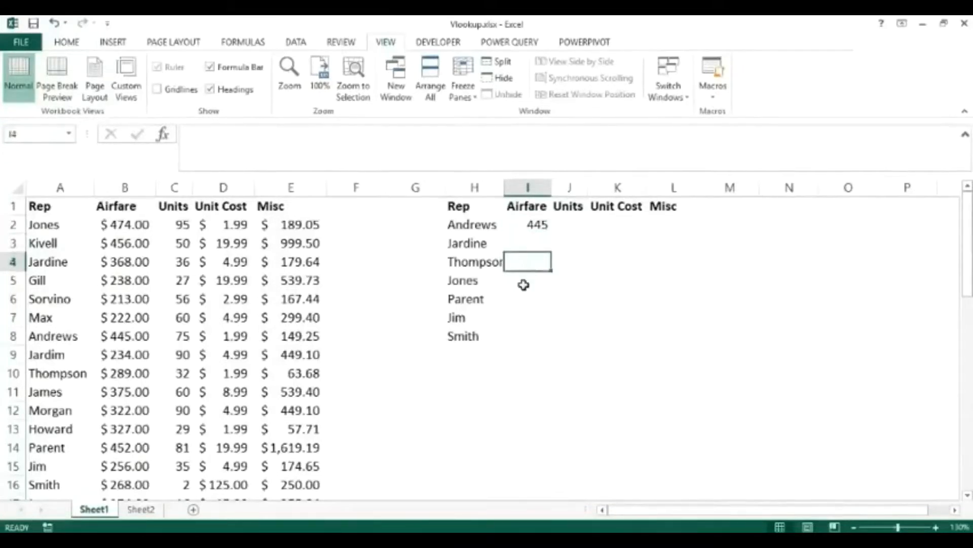
pyautogui.click(524, 285)
pyautogui.click(526, 303)
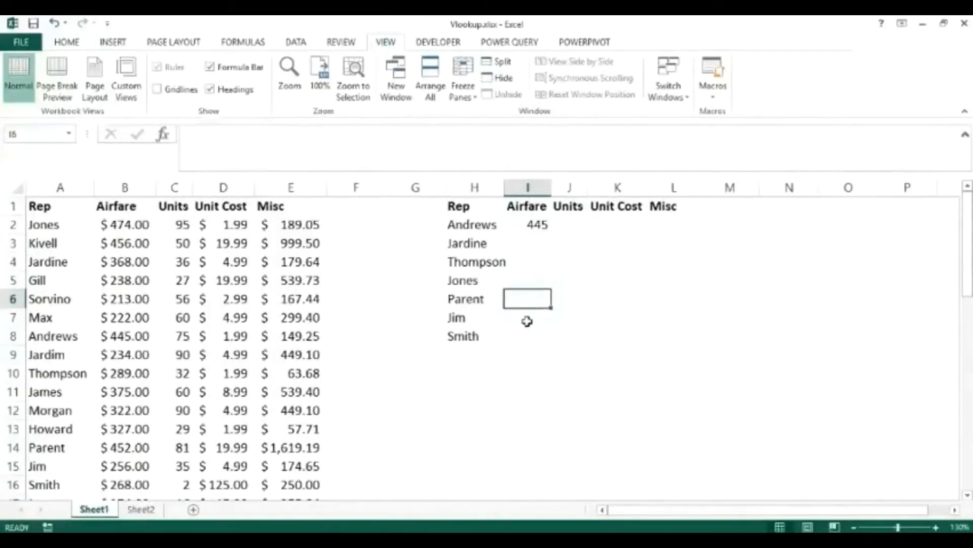
# - Copy the airfare VLOOKUP from I2 down to I4 and compare the table range in the I2 and I3 formulas
pyautogui.click(527, 319)
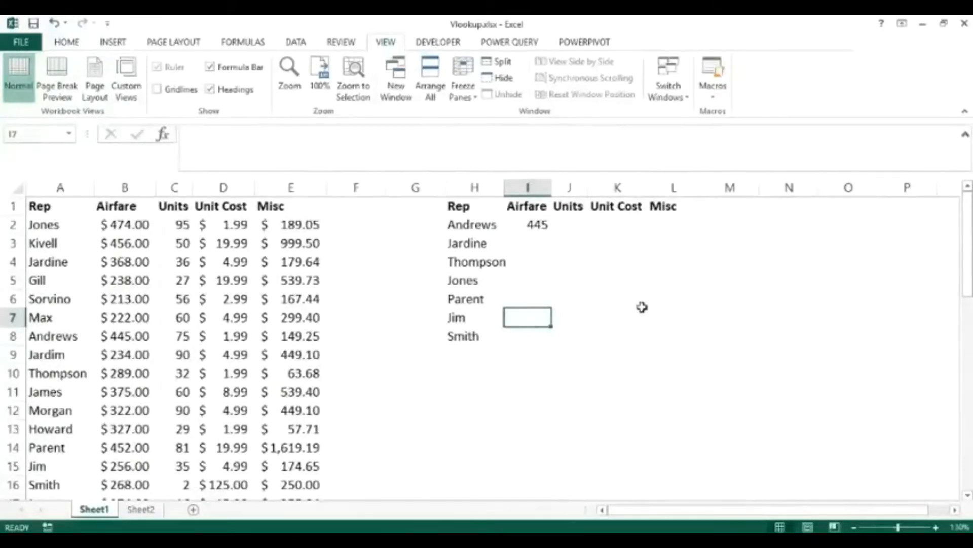
pyautogui.click(533, 224)
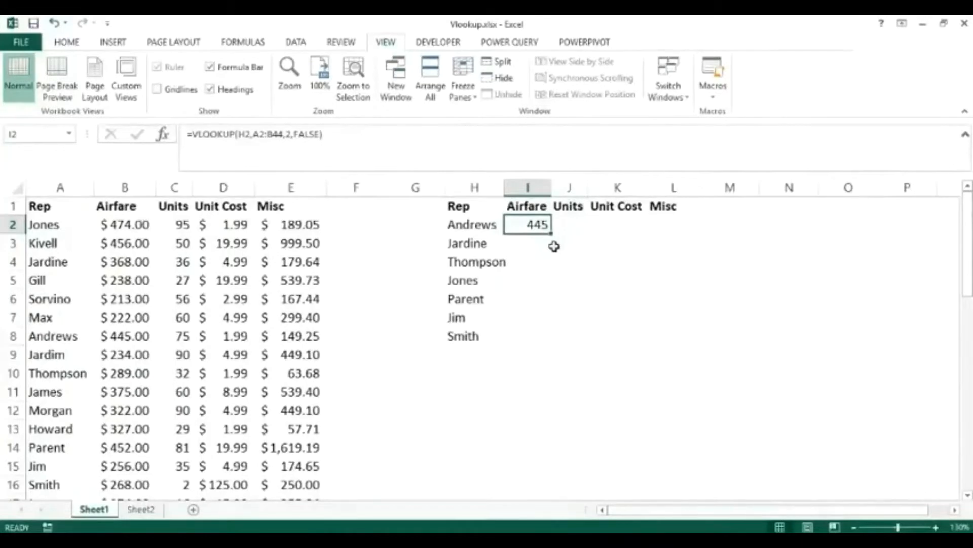
pyautogui.moveTo(551, 237); pyautogui.dragTo(554, 266)
pyautogui.click(528, 243)
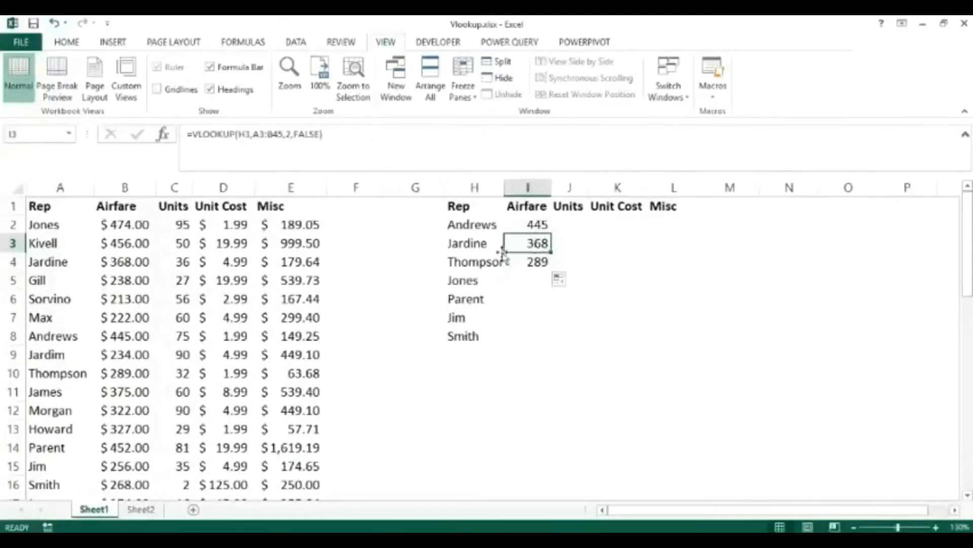
pyautogui.click(537, 224)
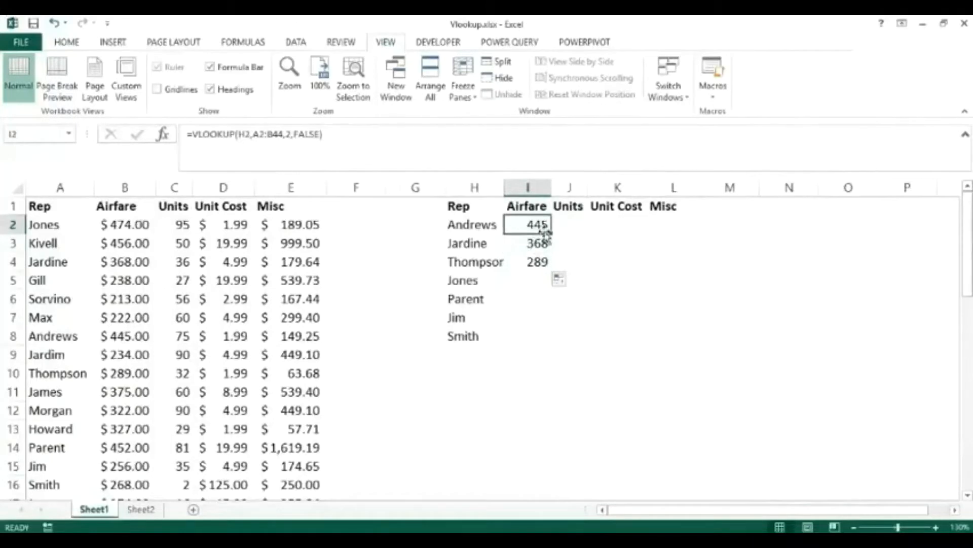
pyautogui.click(524, 244)
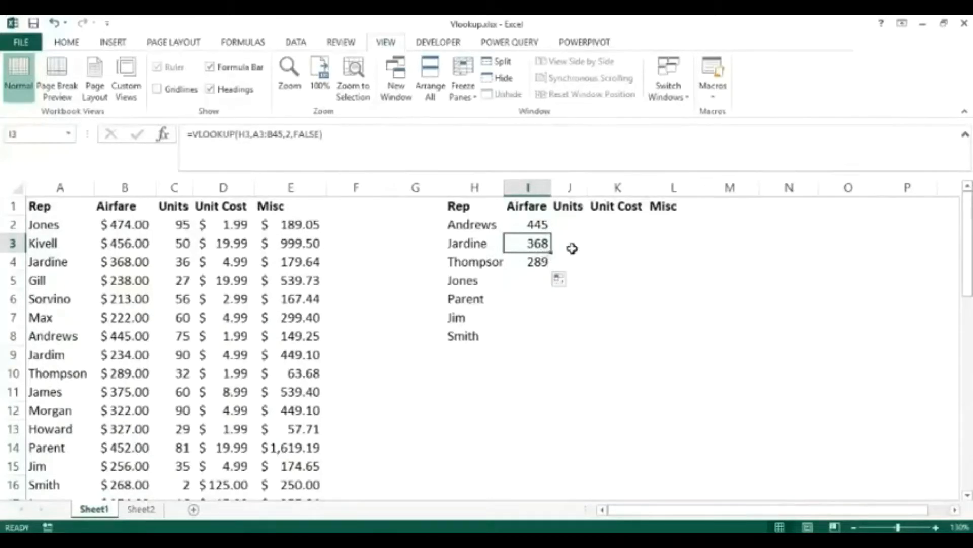
pyautogui.click(535, 227)
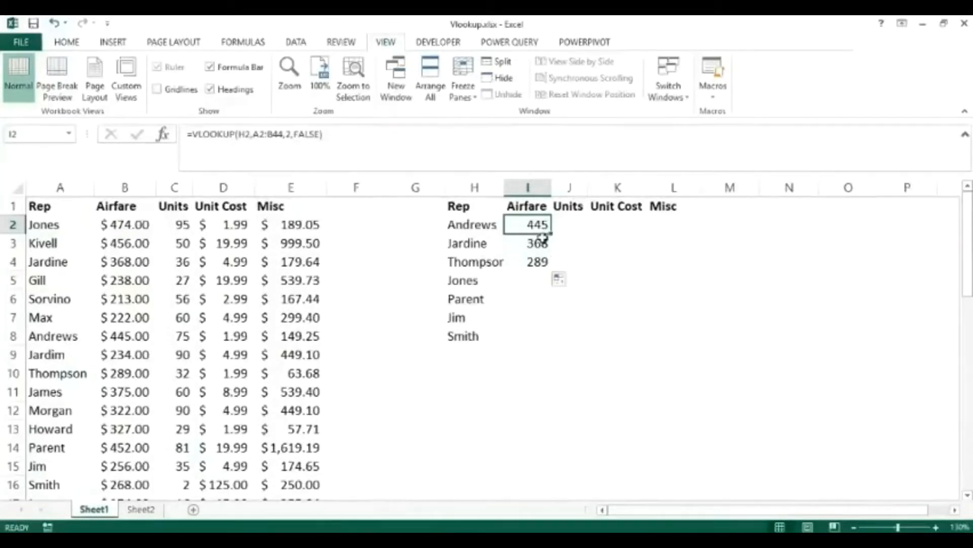
pyautogui.click(255, 134)
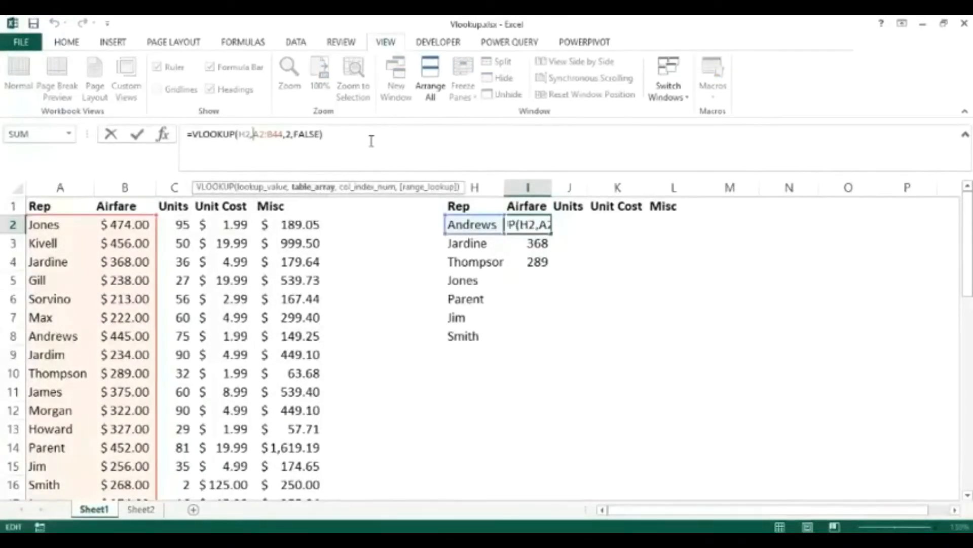
pyautogui.write('$')
pyautogui.press('Right')
pyautogui.write('$')
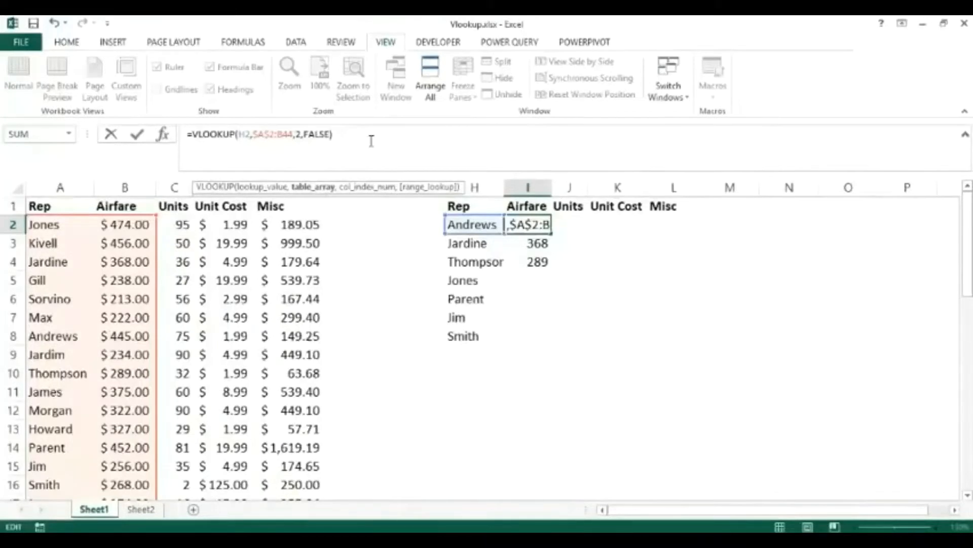
pyautogui.press('Right')
pyautogui.press('Right')
pyautogui.press('Left')
pyautogui.press('Left')
pyautogui.press('BackSpace')
pyautogui.press('Left')
pyautogui.press('BackSpace')
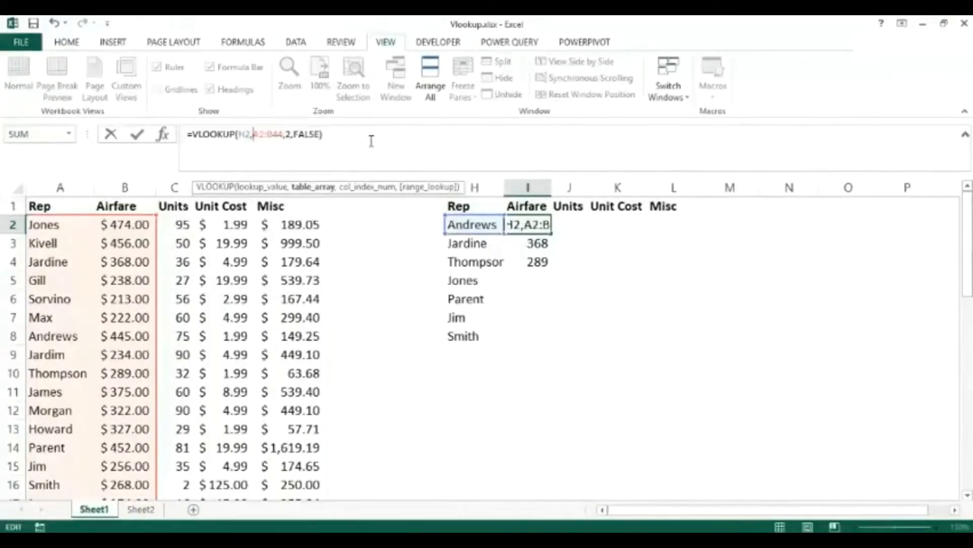
# - Make the table array in the I2 VLOOKUP absolute as $A$2:$B$44 and enter the formula
pyautogui.press('F4')
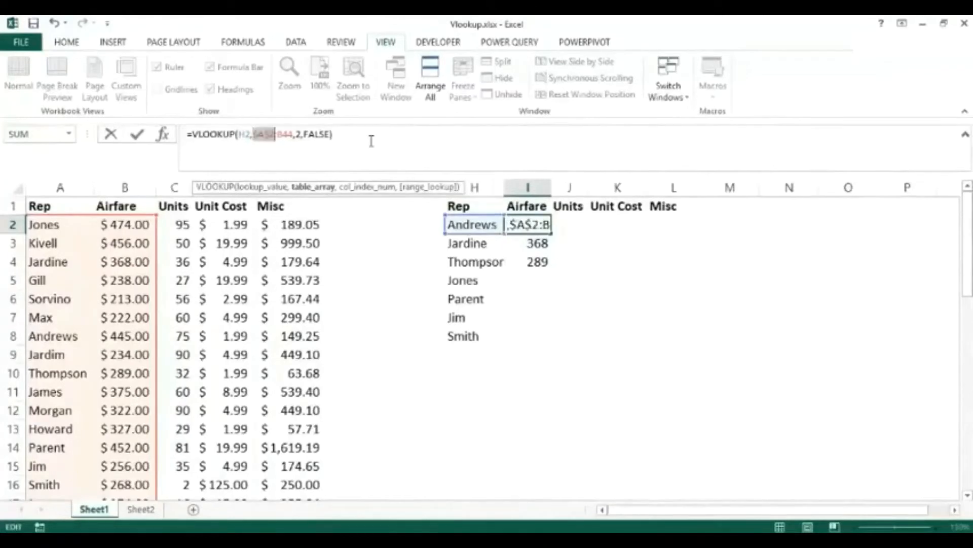
pyautogui.press('Right')
pyautogui.press('Right')
pyautogui.press('F4')
pyautogui.click(372, 141)
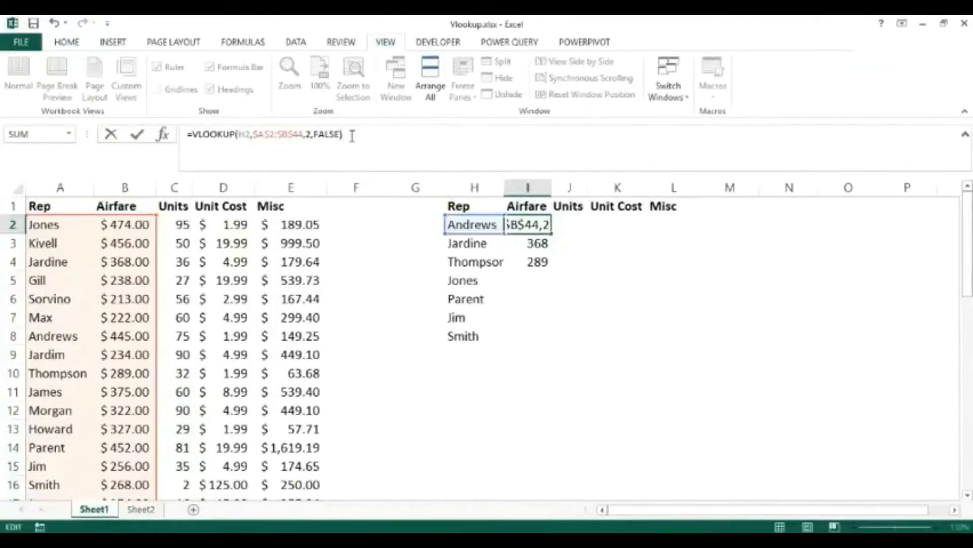
pyautogui.press('Return')
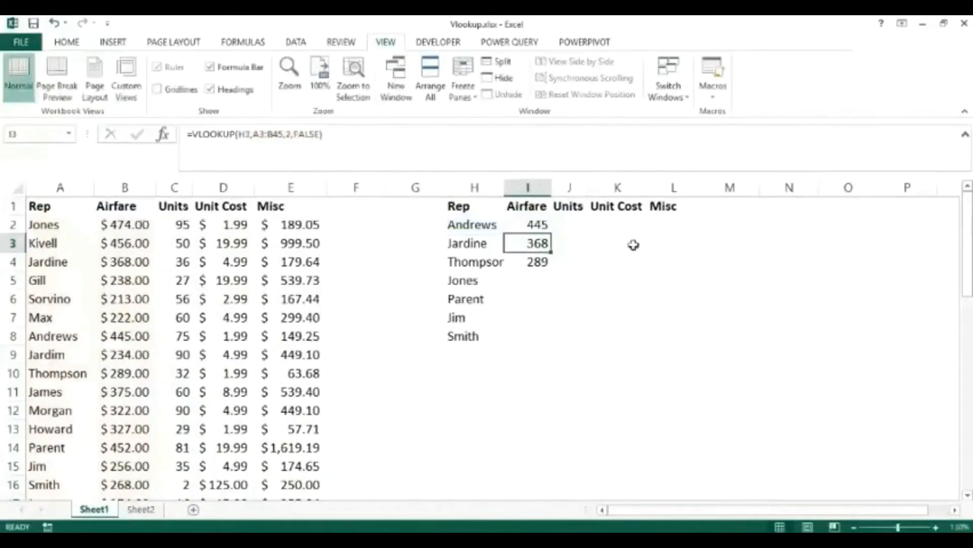
# - Copy the airfare formula from I2 down to I8 and check the references in the copied formulas
pyautogui.click(538, 221)
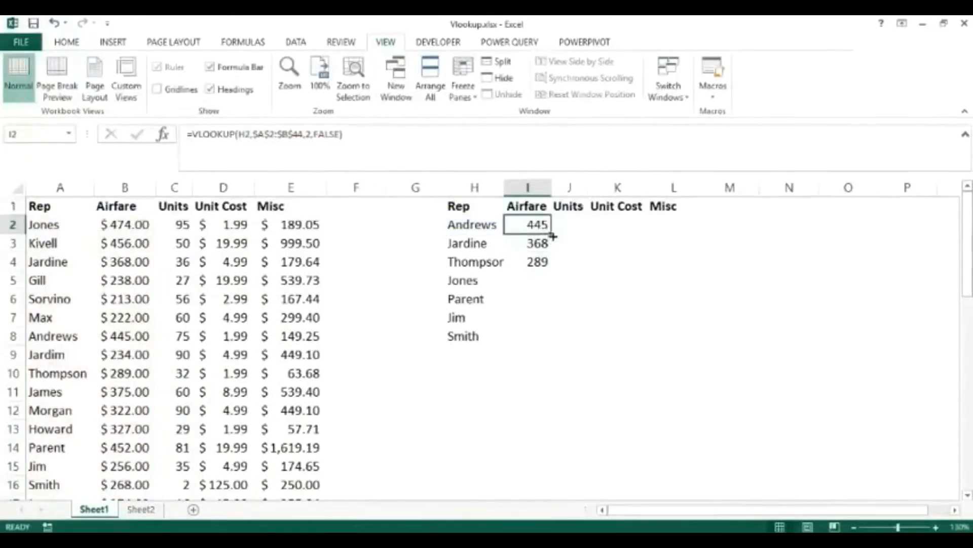
pyautogui.moveTo(551, 233); pyautogui.dragTo(544, 341)
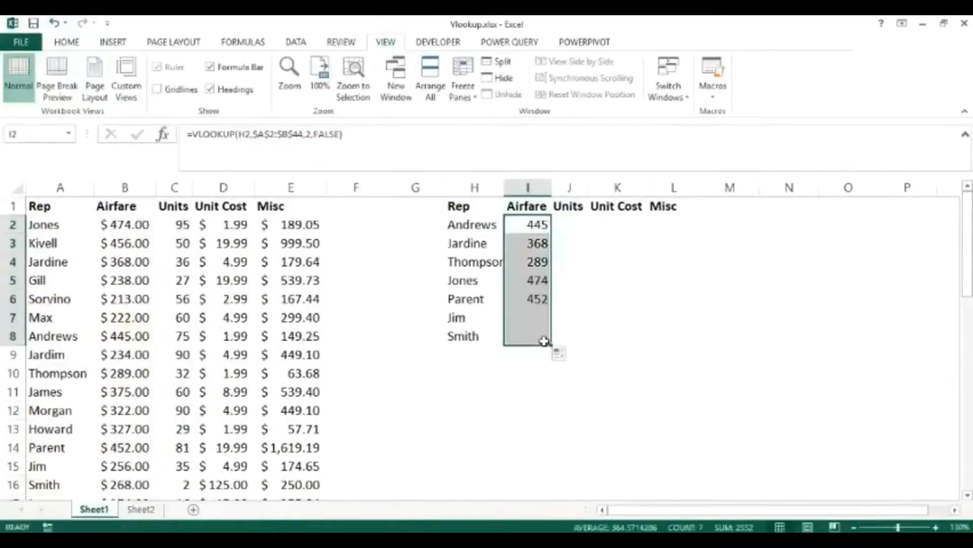
pyautogui.click(532, 228)
pyautogui.click(530, 244)
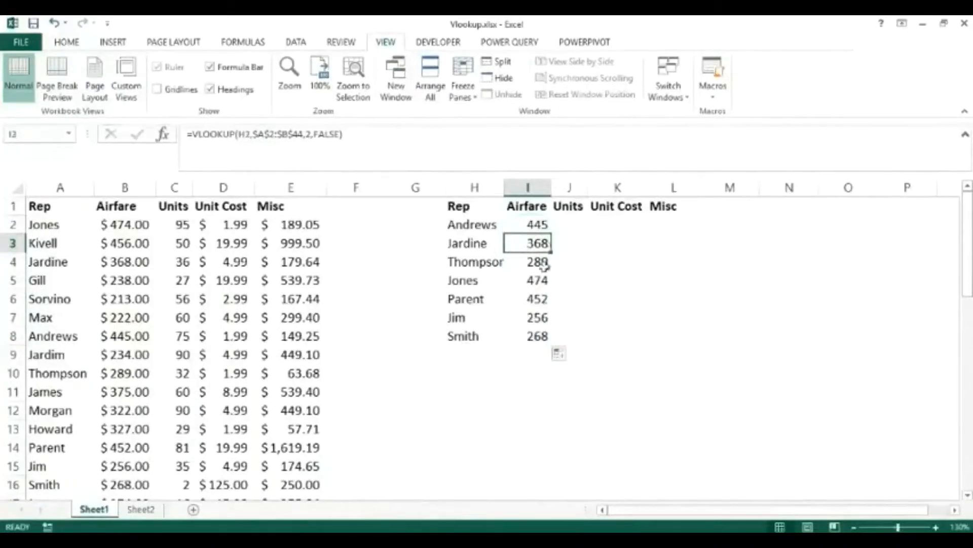
pyautogui.click(538, 263)
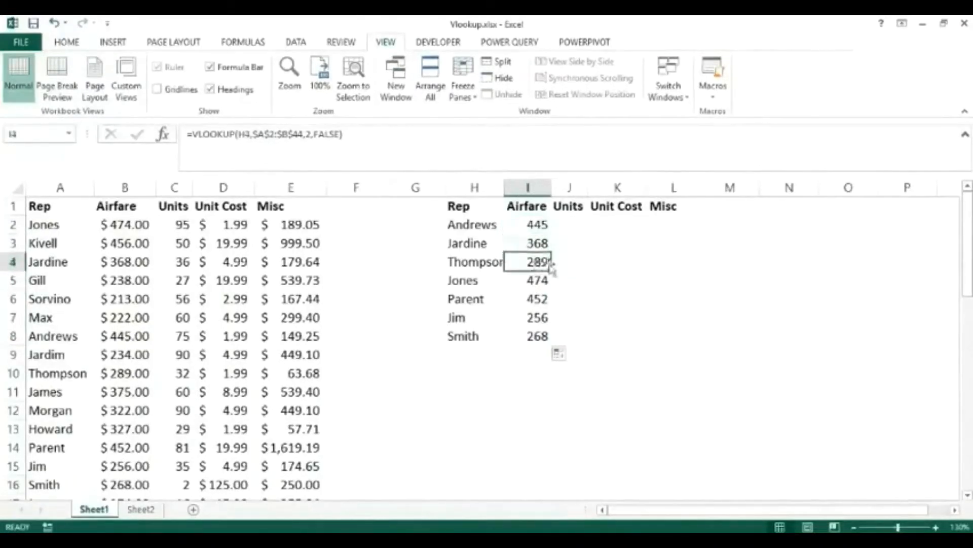
pyautogui.click(532, 279)
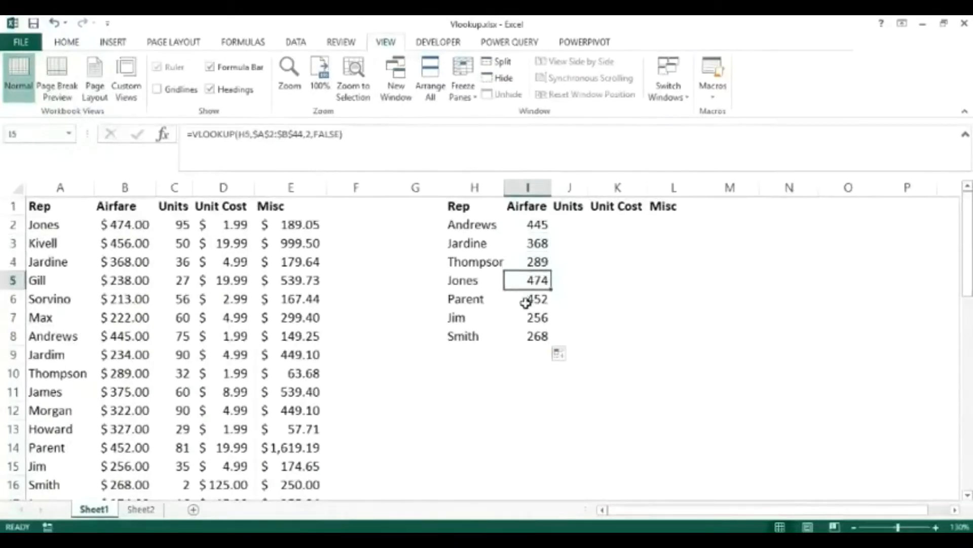
pyautogui.click(530, 300)
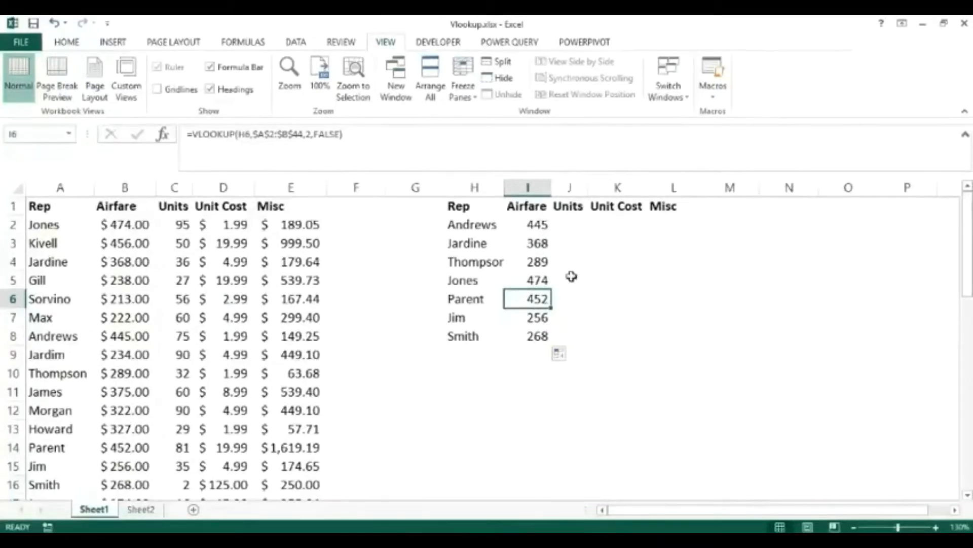
# - Review the Rep and Airfare headers of the data table and the airfare formula in I3
pyautogui.hotkey('ctrl', 'z')
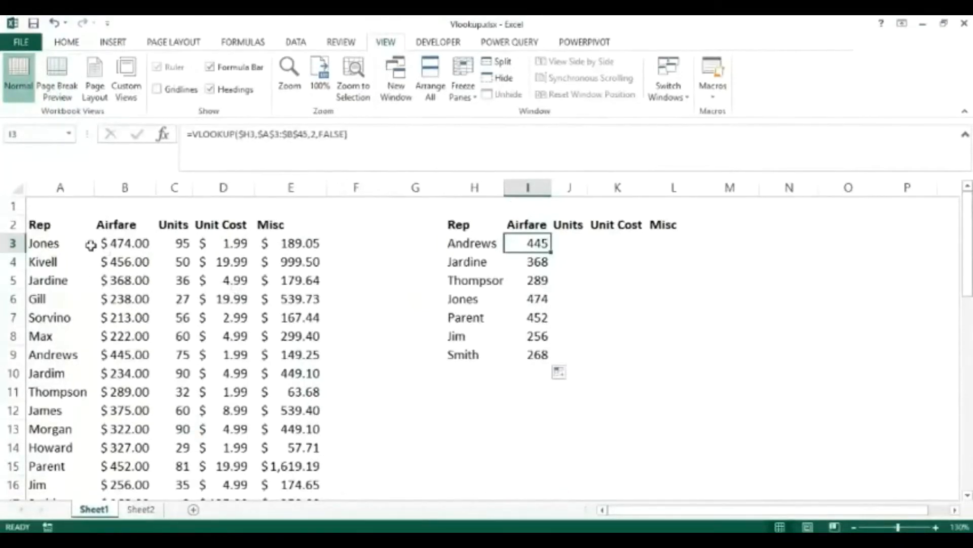
pyautogui.click(47, 225)
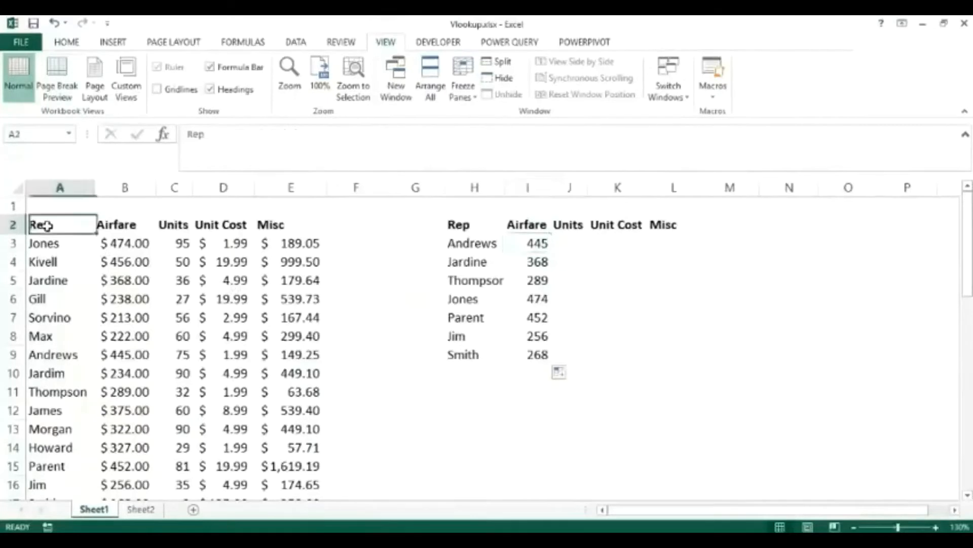
pyautogui.click(121, 224)
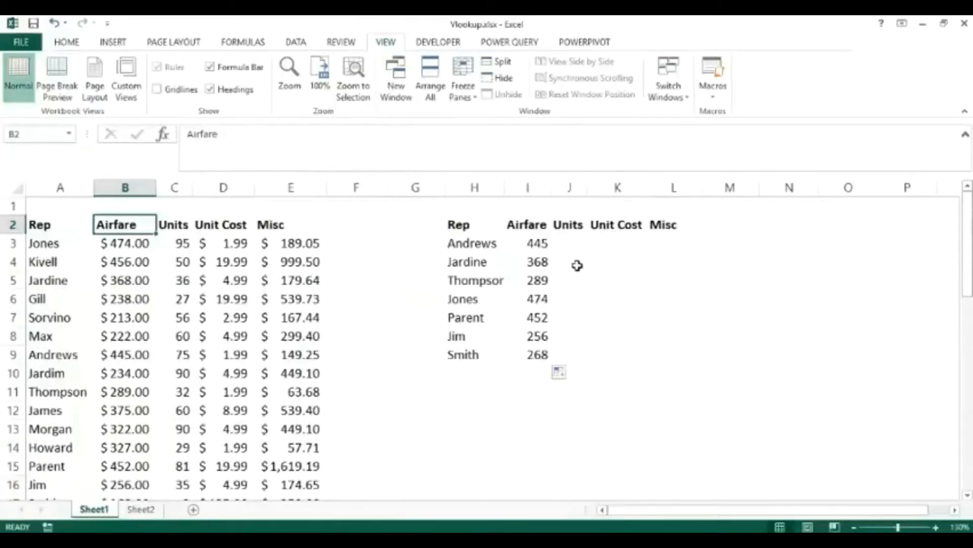
pyautogui.click(536, 242)
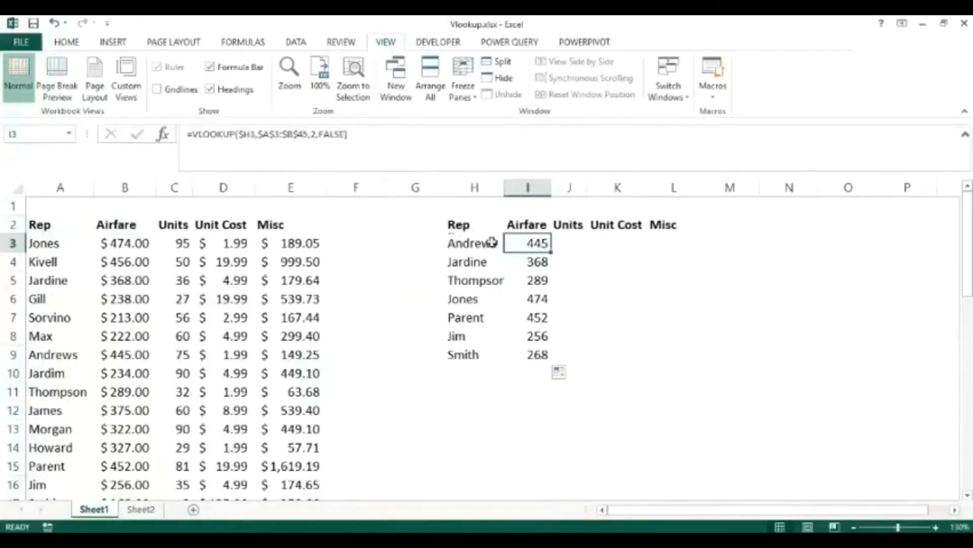
# - Start a VLOOKUP formula in J3 under Units with the rep name in H3 as the lookup value
pyautogui.click(567, 243)
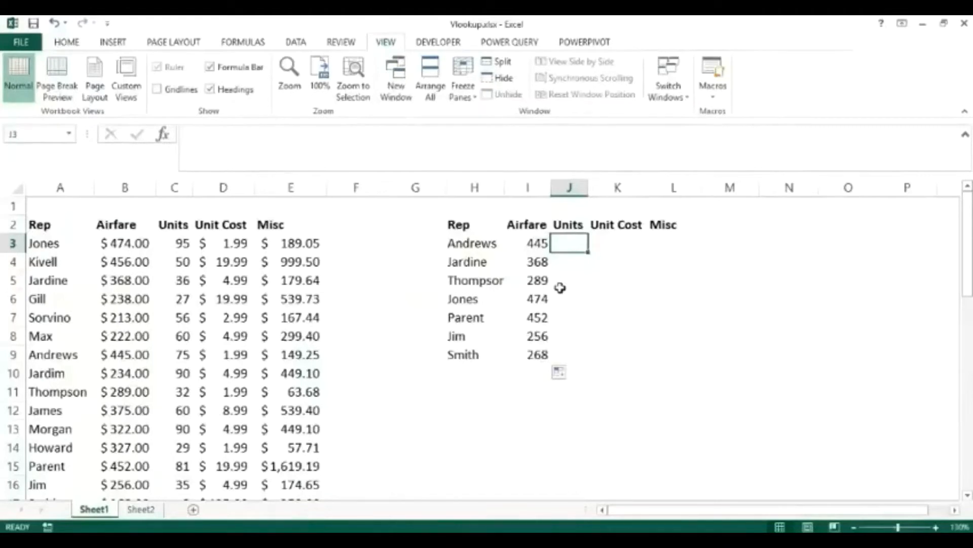
pyautogui.write('=vl')
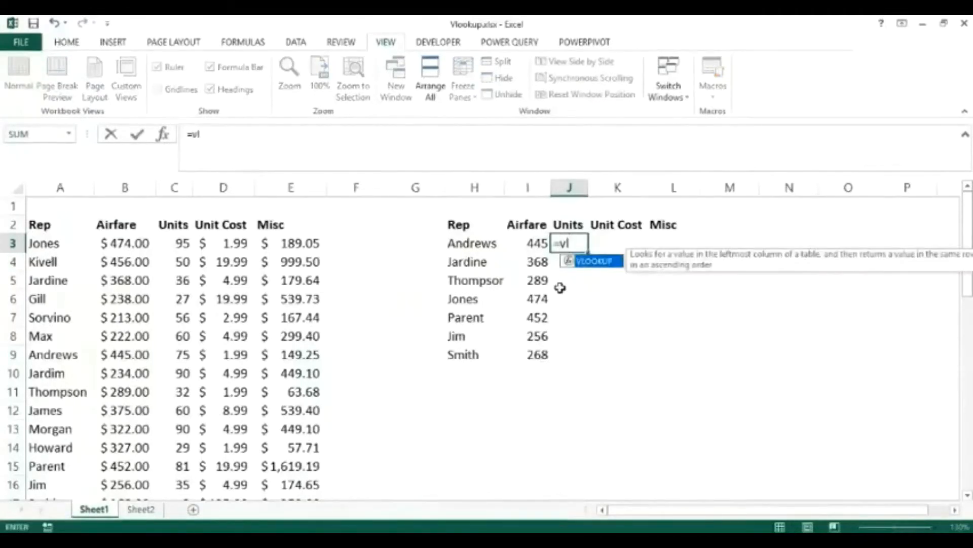
pyautogui.press('Tab')
pyautogui.press('Left')
pyautogui.press('Left')
pyautogui.write(',')
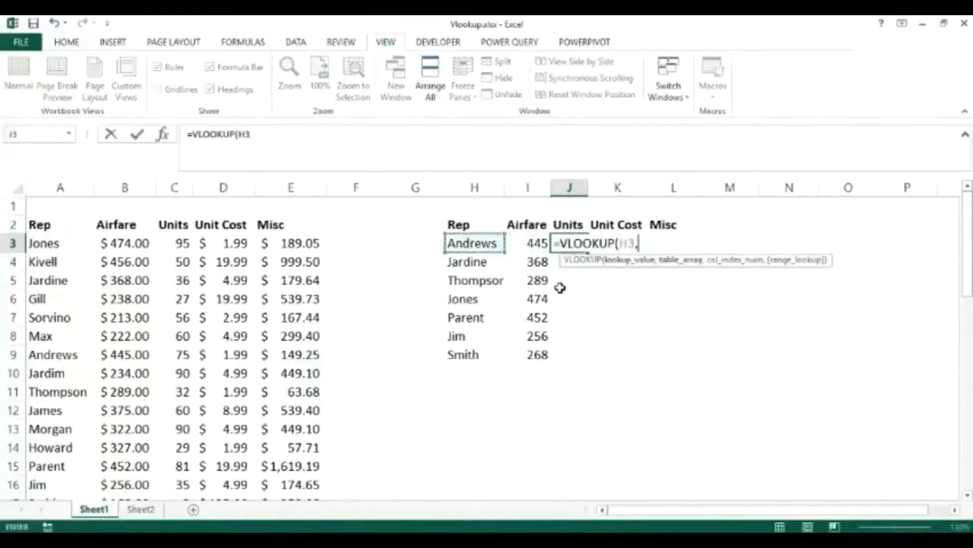
# - Set the table array of the J3 VLOOKUP to the rep, airfare and units data in A3:C45
pyautogui.press('Left')
pyautogui.press('Left')
pyautogui.press('Left')
pyautogui.press('Left')
pyautogui.press('Left')
pyautogui.press('Left')
pyautogui.press('Left')
pyautogui.press('Left')
pyautogui.press('Left')
pyautogui.hotkey('shift', 'Right')
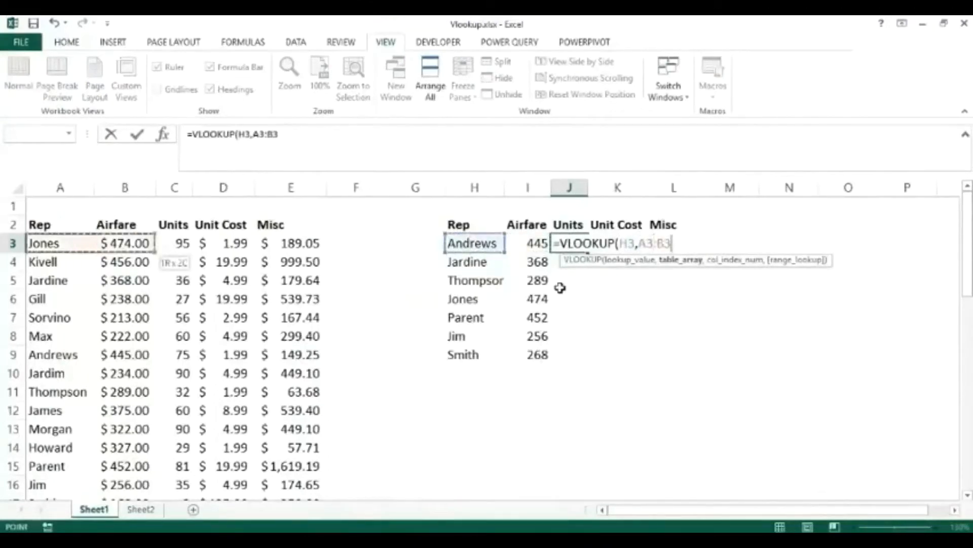
pyautogui.hotkey('shift', 'Right')
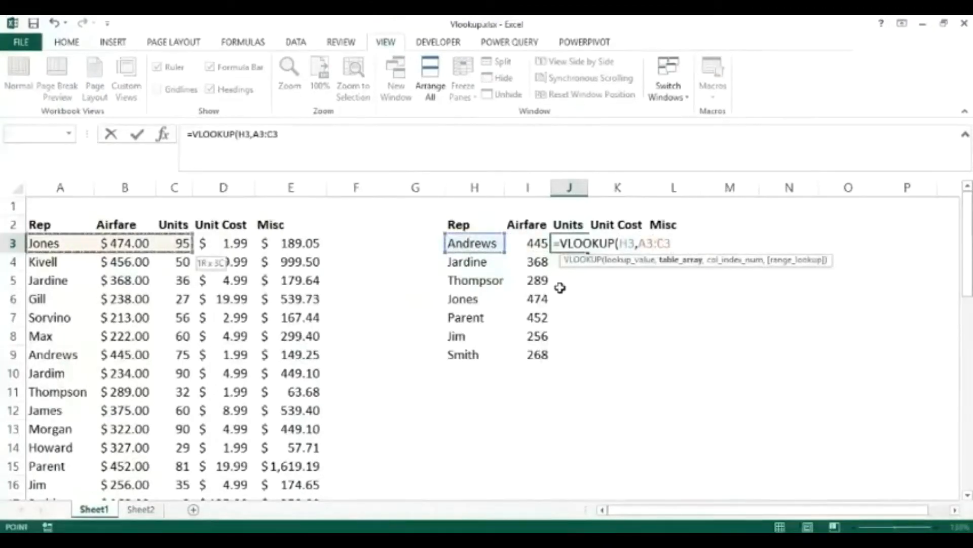
pyautogui.hotkey('ctrl', 'shift', 'Down')
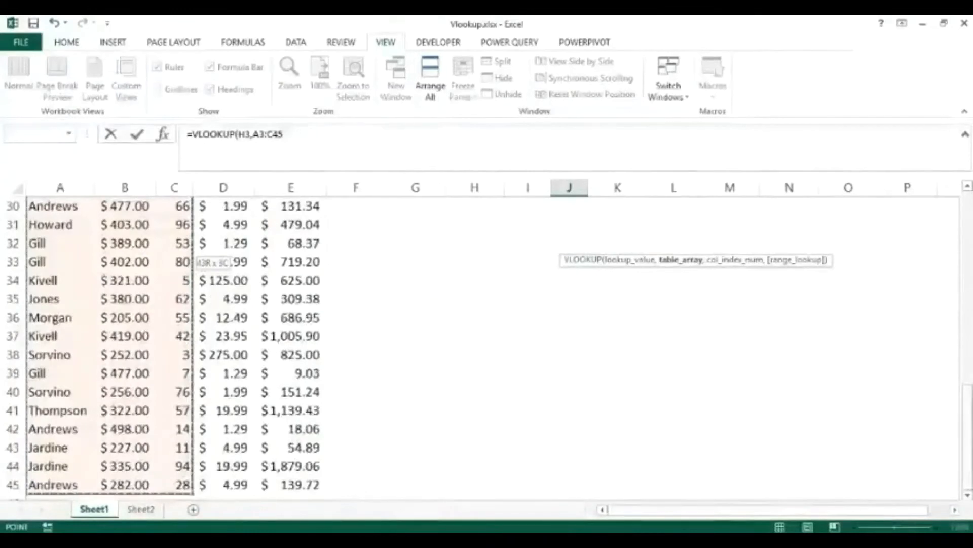
# - Make the table array in the J3 formula absolute as $A$3:$C$45
pyautogui.moveTo(968, 480); pyautogui.dragTo(971, 163)
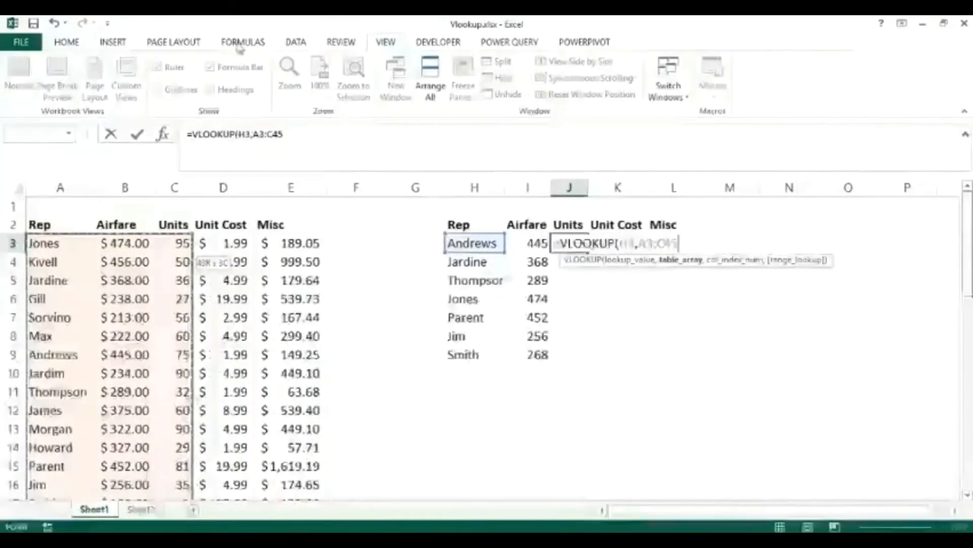
pyautogui.click(286, 133)
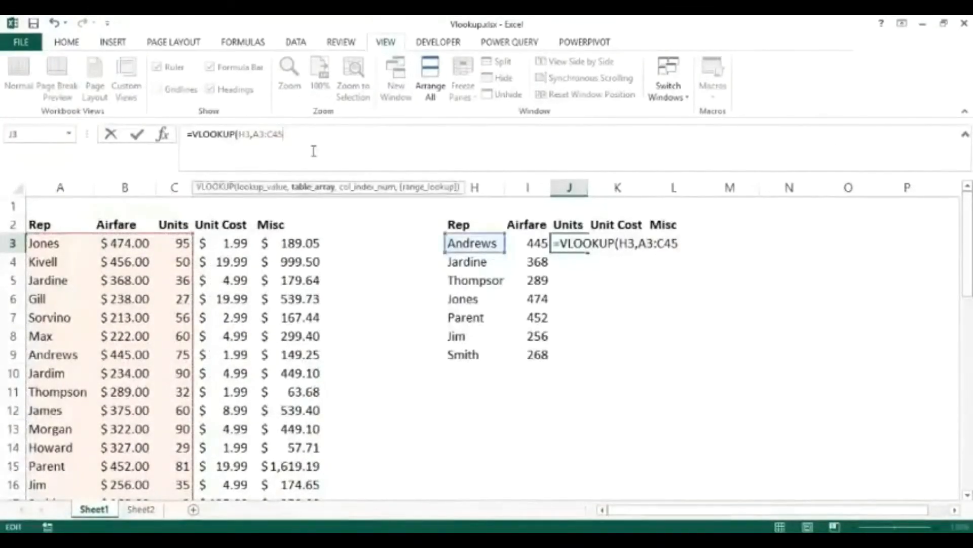
pyautogui.press('F4')
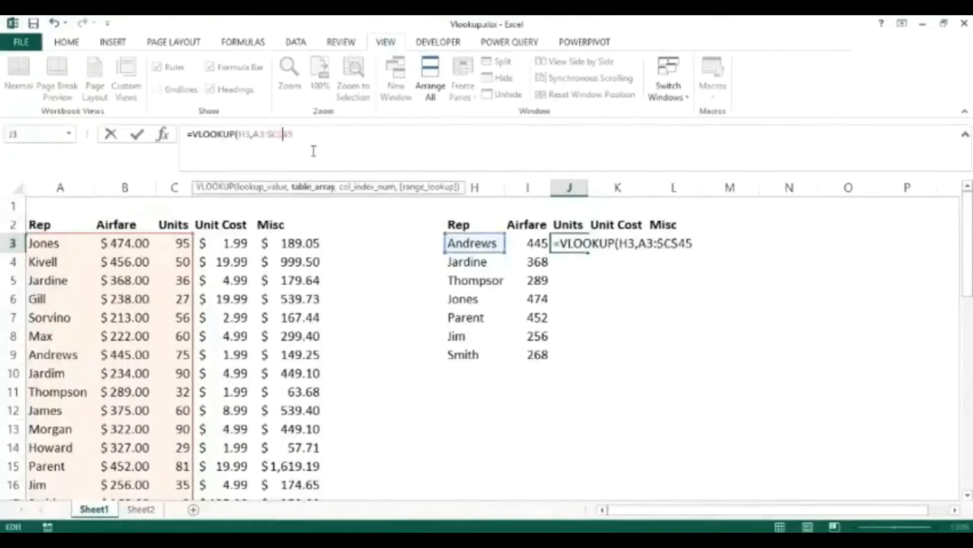
pyautogui.press('Left')
pyautogui.press('F4')
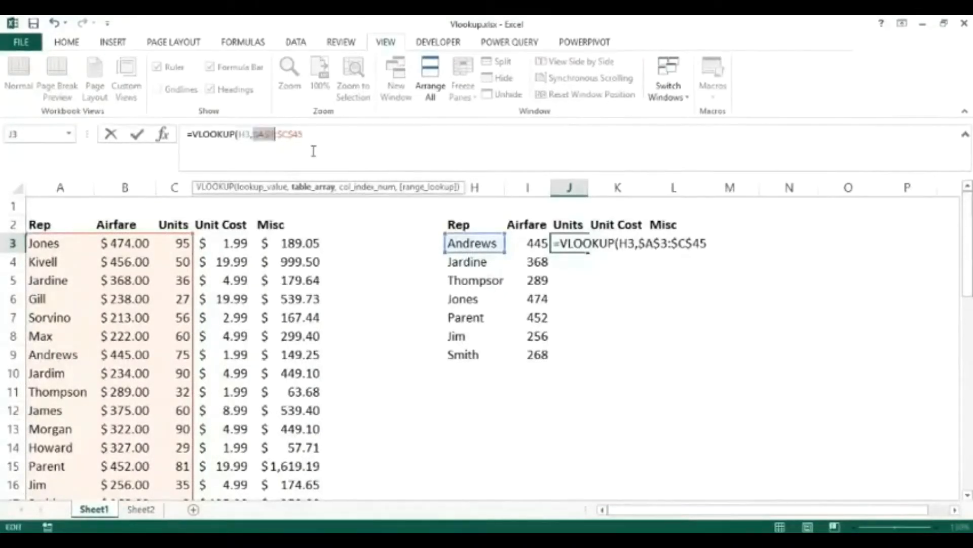
# - Lock the column of the J3 formula's lookup value as $H3 and return to the end of the formula
pyautogui.press('Left')
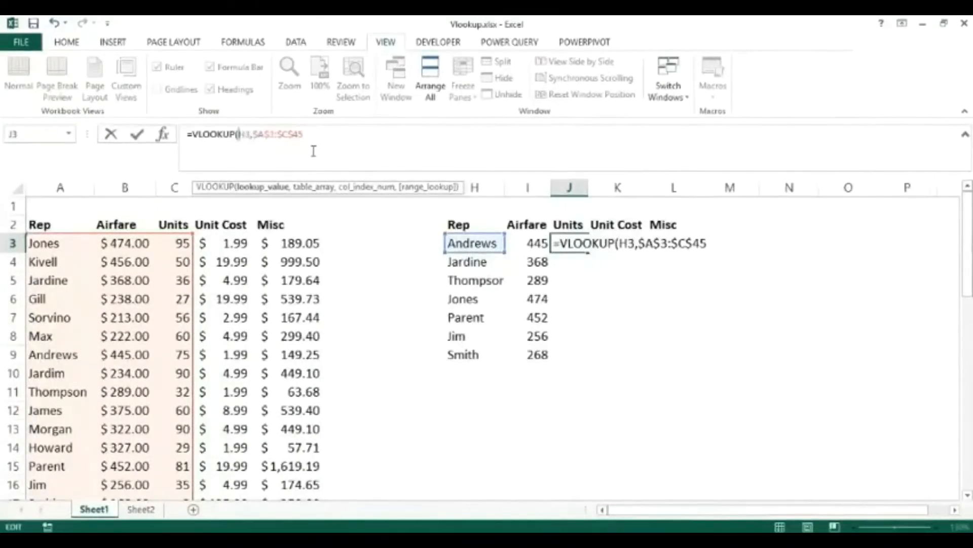
pyautogui.write('$')
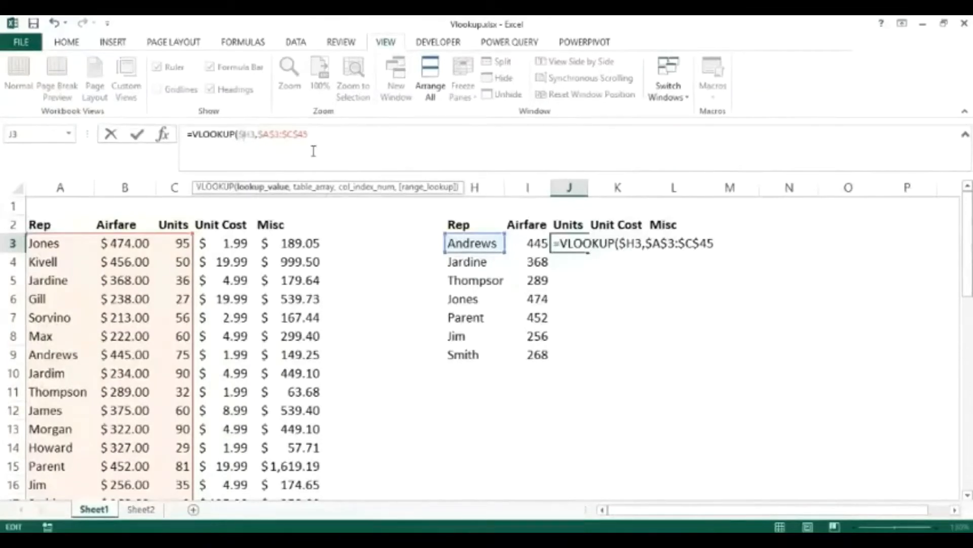
pyautogui.press('Right')
pyautogui.press('Right')
pyautogui.press('Right')
pyautogui.press('Right')
pyautogui.press('Right')
pyautogui.press('Right')
pyautogui.press('Right')
pyautogui.press('Right')
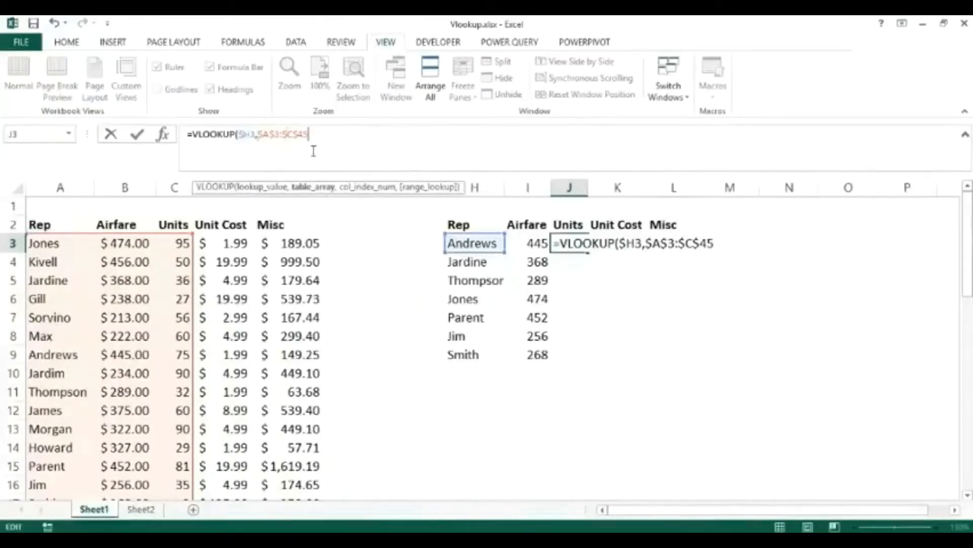
# - Complete the J3 VLOOKUP formula with column index 3 and 0 for an exact match
pyautogui.write(',1')
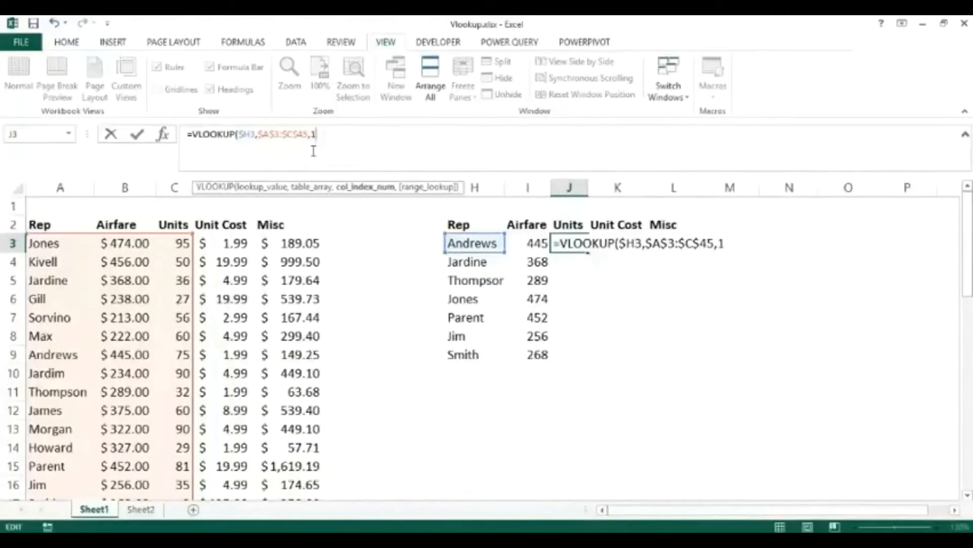
pyautogui.press('BackSpace')
pyautogui.write('3,0')
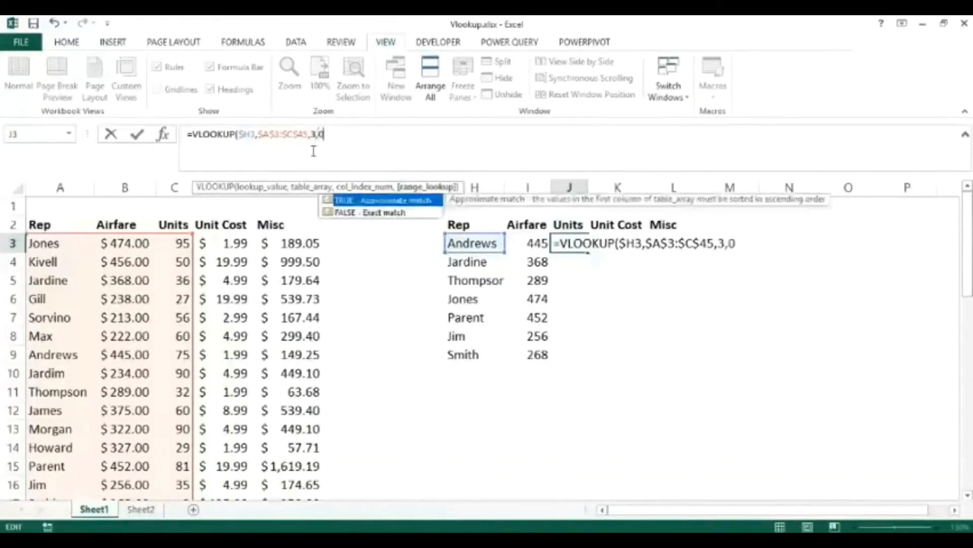
pyautogui.write(')')
pyautogui.press('Return')
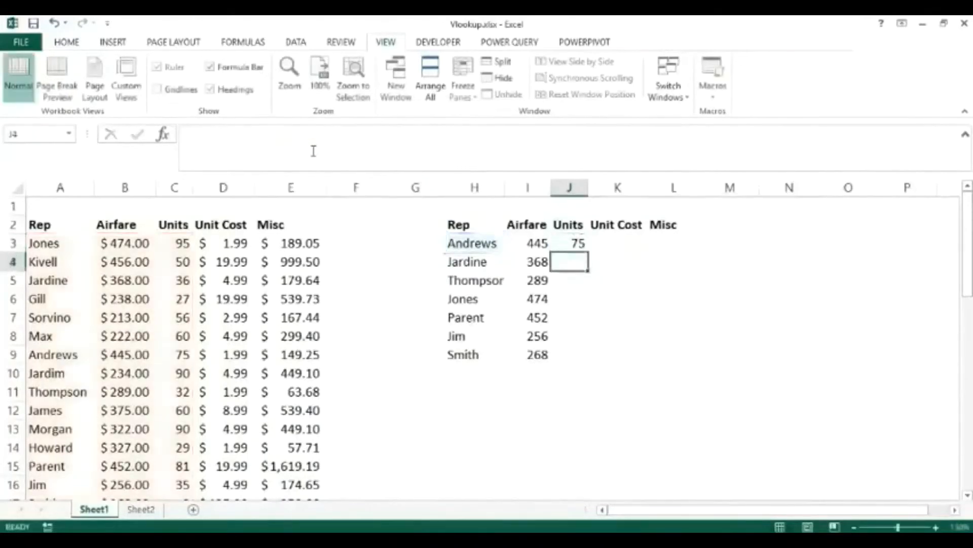
# - Fill the J3 Units formula down through J9 and check the copied formula in J6
pyautogui.click(576, 246)
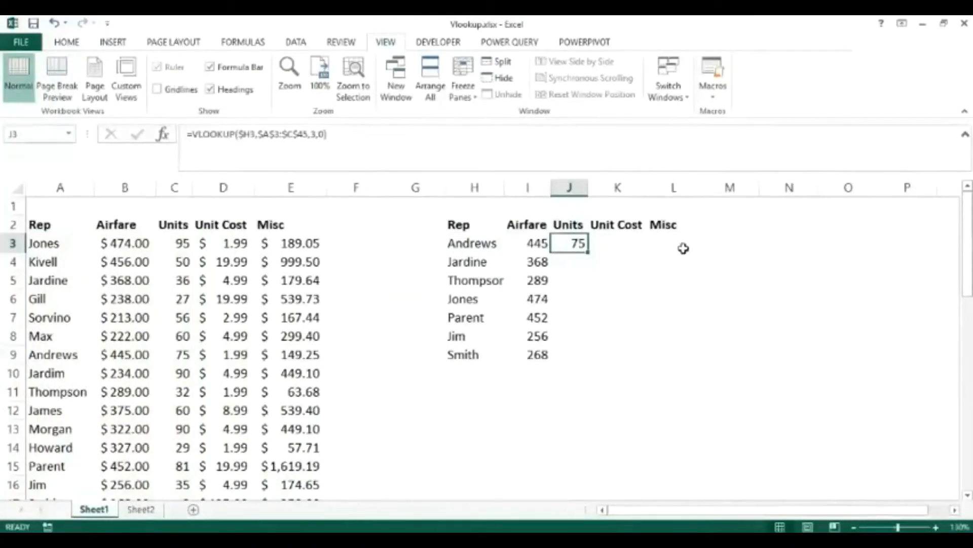
pyautogui.moveTo(591, 254); pyautogui.dragTo(592, 358)
pyautogui.click(576, 299)
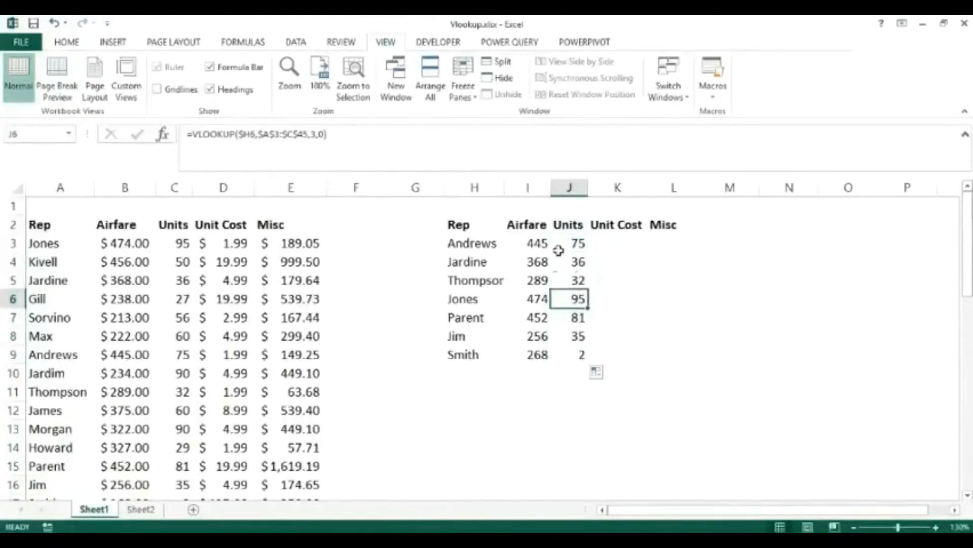
# - Replace the table array in the I3 Airfare formula with the full data range A3:E45
pyautogui.click(542, 243)
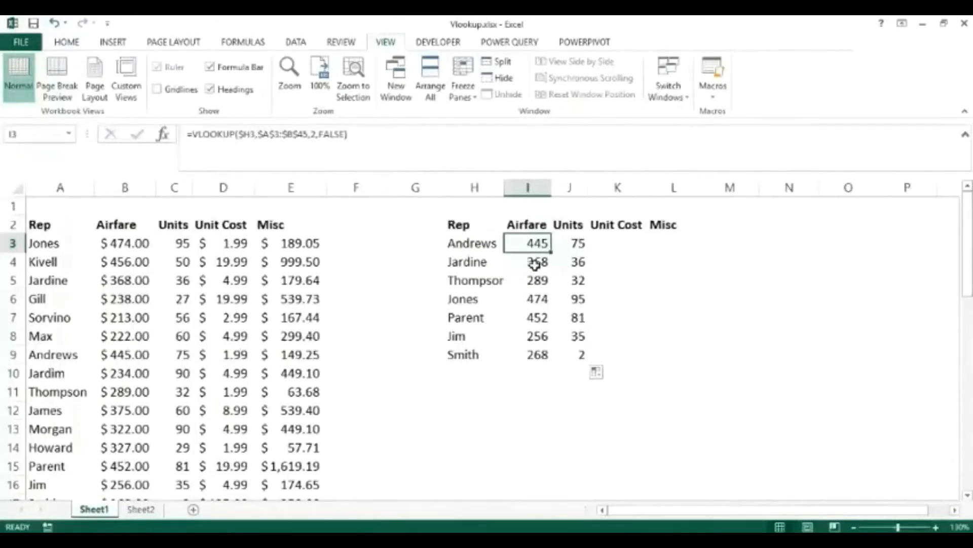
pyautogui.click(259, 133)
pyautogui.moveTo(259, 133); pyautogui.dragTo(308, 134)
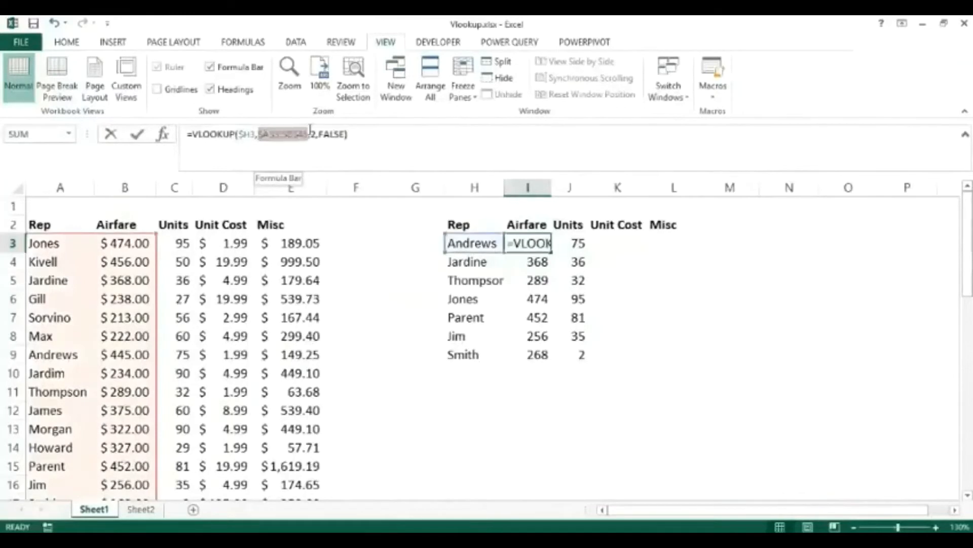
pyautogui.press('Delete')
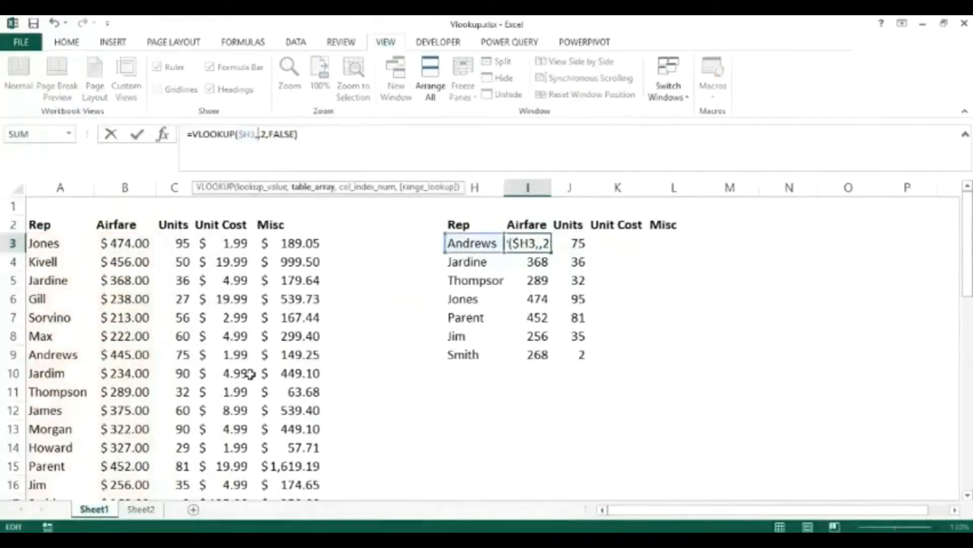
pyautogui.moveTo(43, 245); pyautogui.dragTo(304, 442)
pyautogui.moveTo(967, 447); pyautogui.dragTo(967, 223)
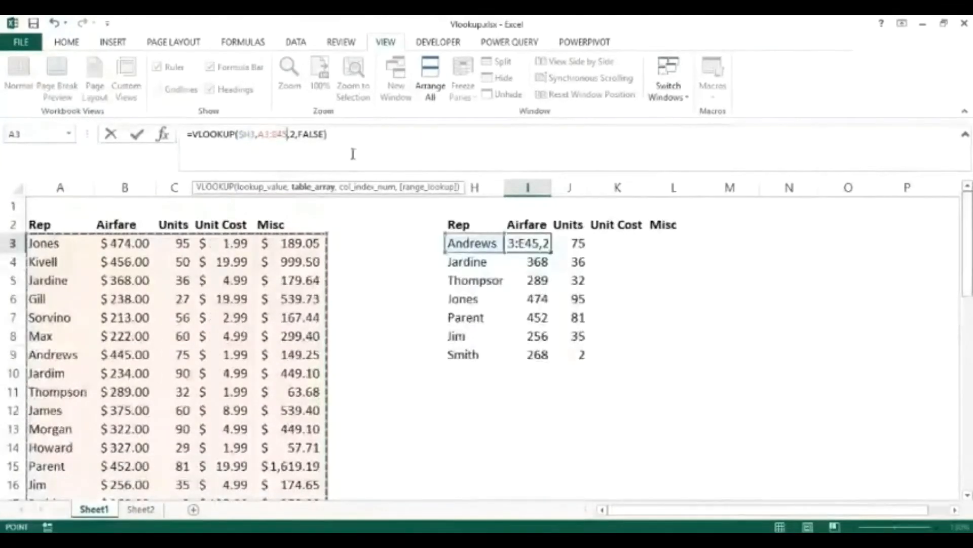
# - Make the table array in the I3 formula absolute as $A$3:$E$45 and enter the formula
pyautogui.press('Left')
pyautogui.press('Left')
pyautogui.press('Left')
pyautogui.press('Left')
pyautogui.press('Left')
pyautogui.press('Left')
pyautogui.press('Left')
pyautogui.press('Left')
pyautogui.press('Left')
pyautogui.press('F4')
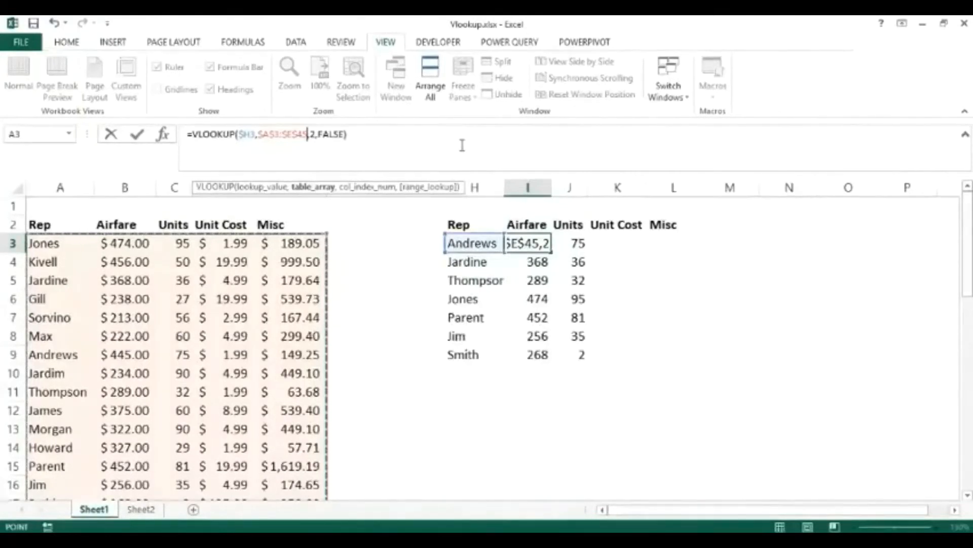
pyautogui.click(370, 133)
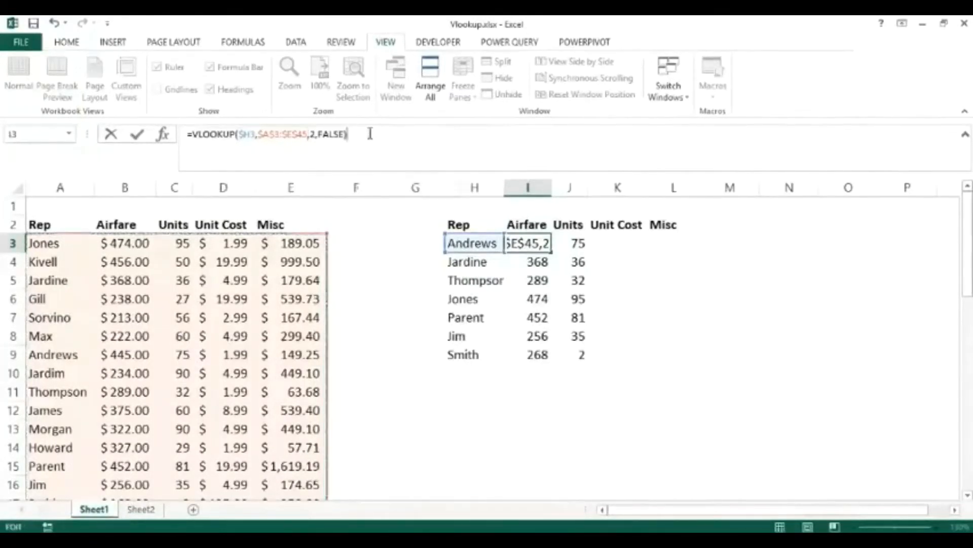
pyautogui.press('Return')
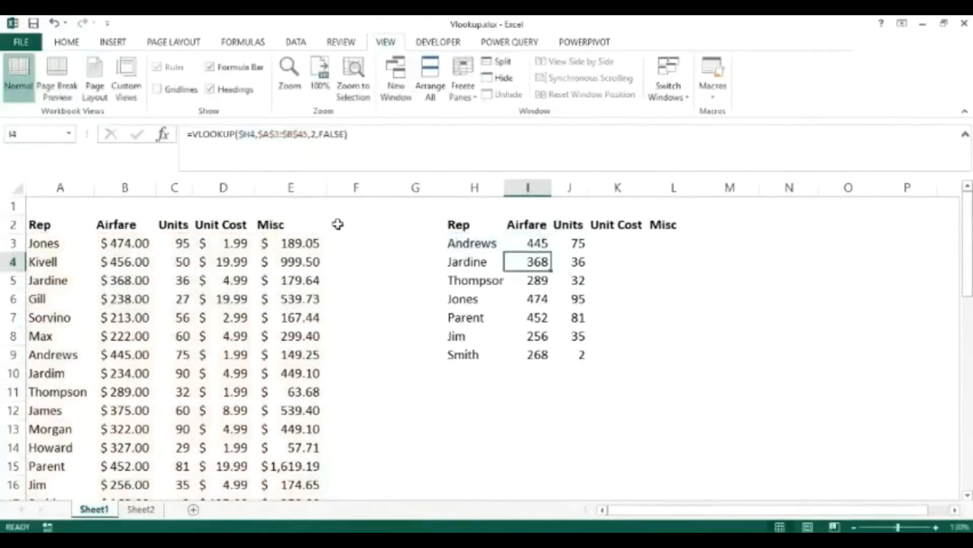
# - Try filling the I3 formula across into J3, and clear J3 again
pyautogui.click(522, 238)
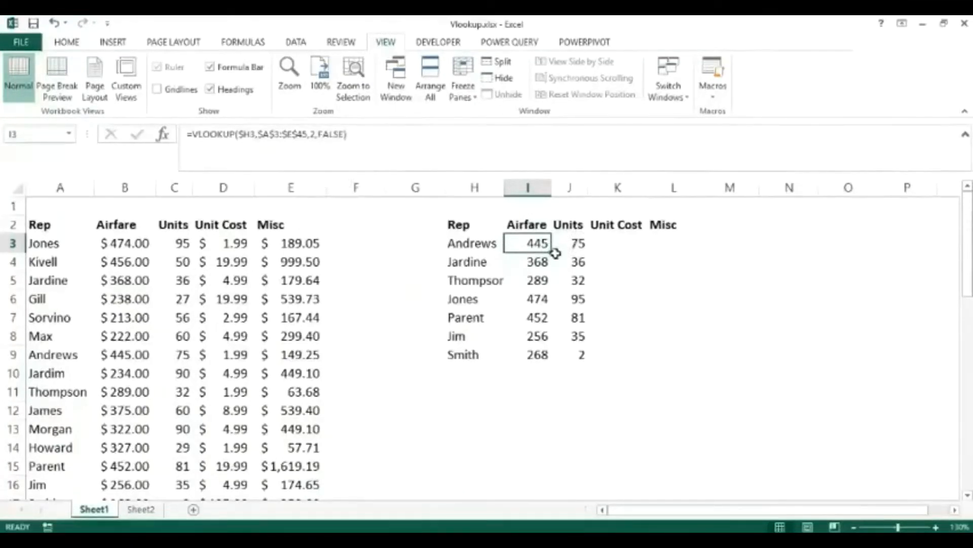
pyautogui.moveTo(551, 252); pyautogui.dragTo(588, 254)
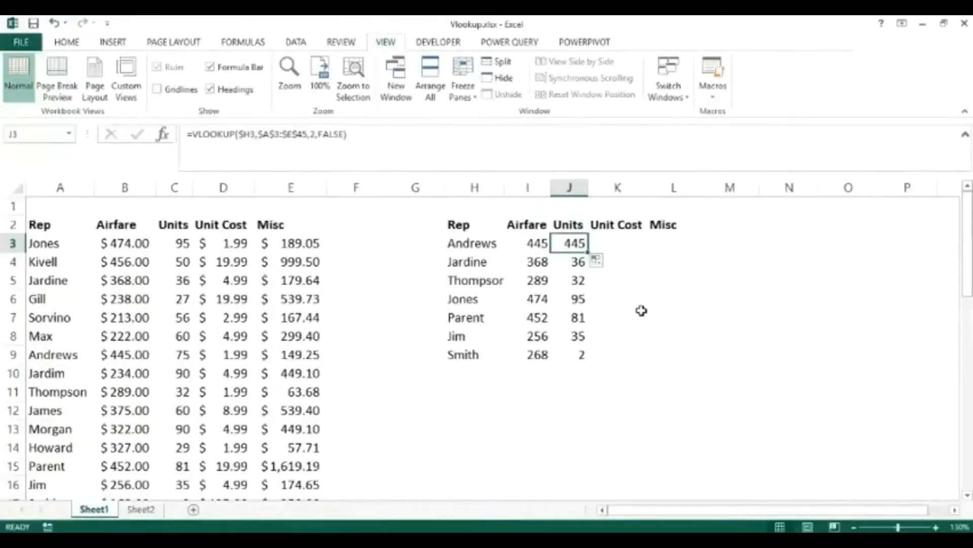
pyautogui.press('Delete')
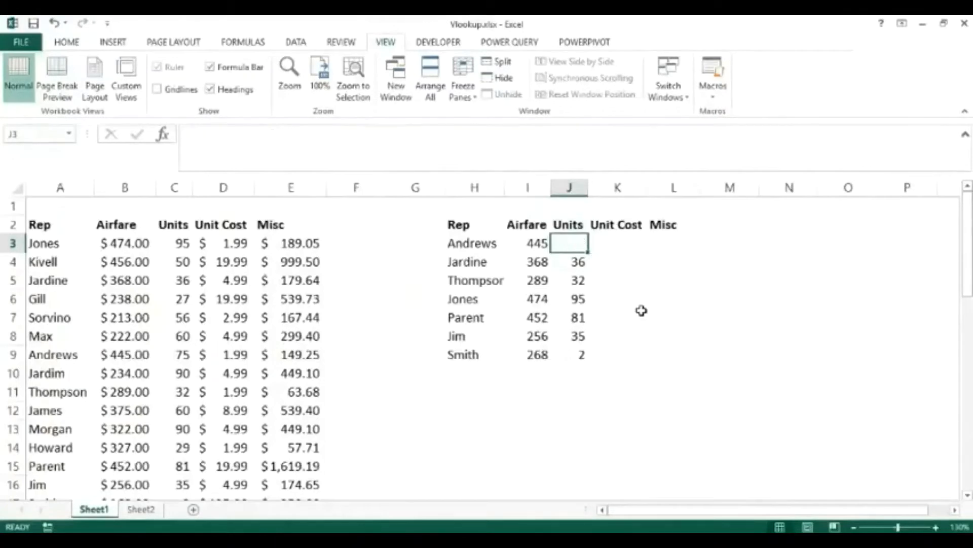
# - Enter the column index numbers 2, 3, 4 and 5 in I1:L1 above the lookup table headers
pyautogui.click(537, 244)
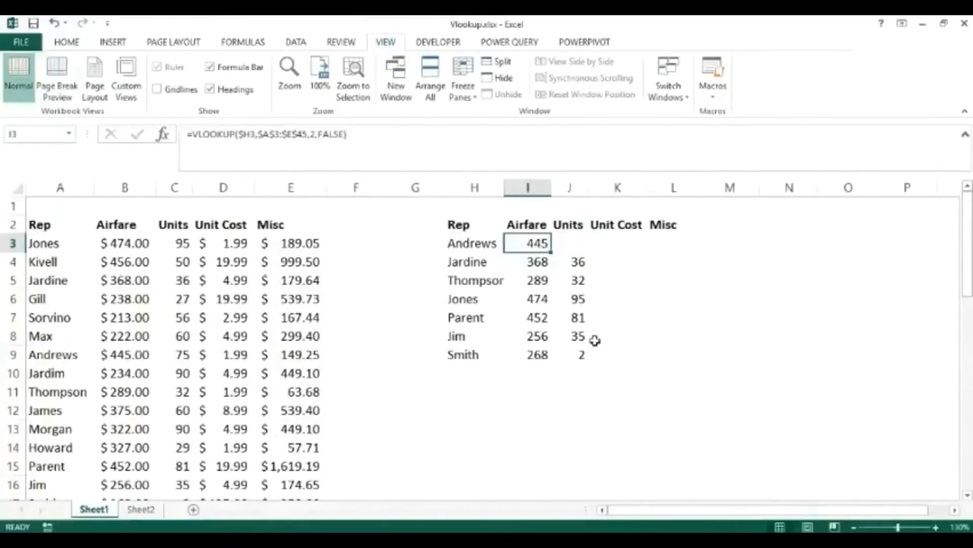
pyautogui.click(546, 212)
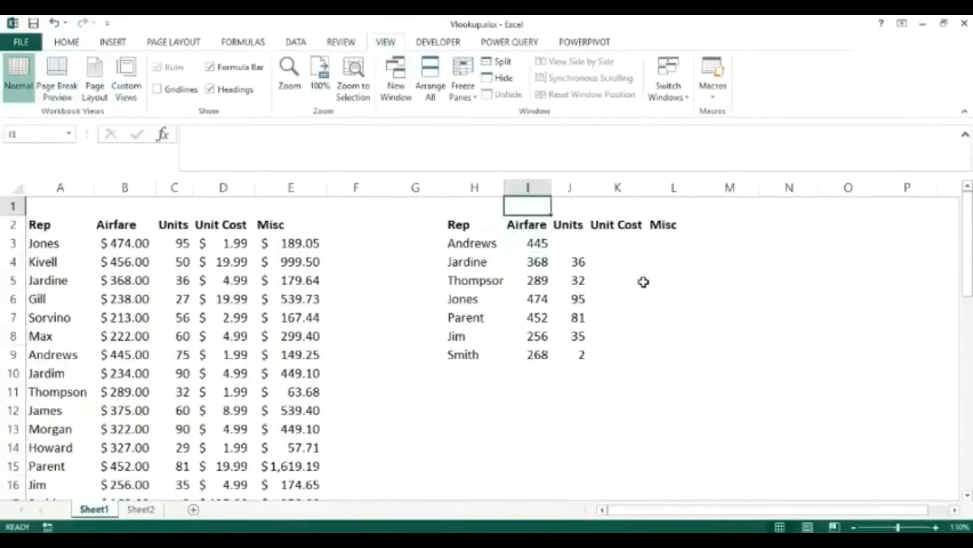
pyautogui.write('2')
pyautogui.press('Tab')
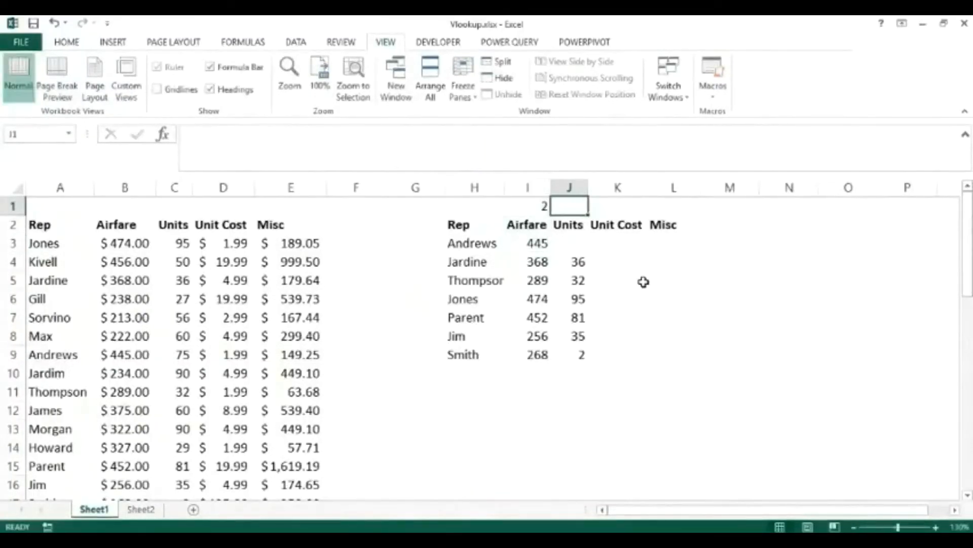
pyautogui.write('3')
pyautogui.press('Tab')
pyautogui.write('4')
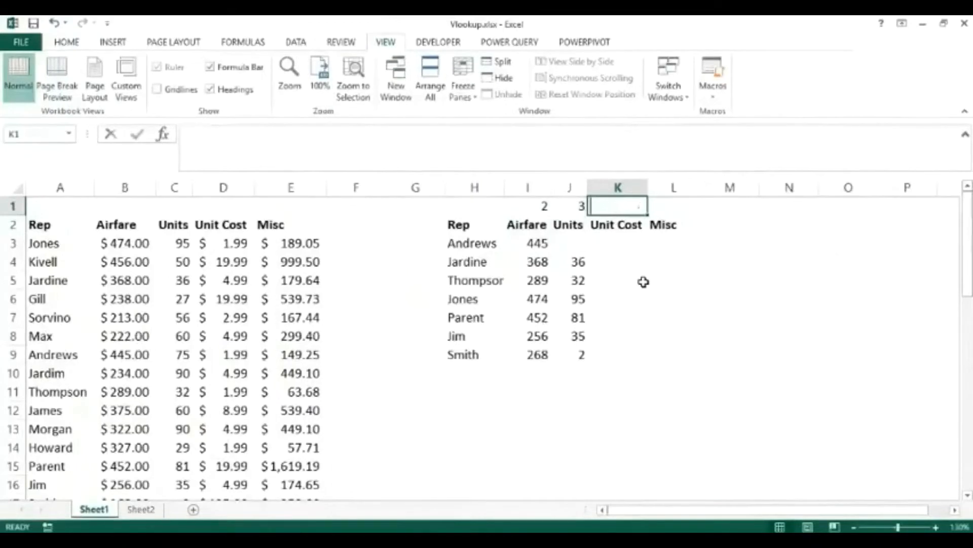
pyautogui.press('Tab')
pyautogui.write('5')
pyautogui.press('Return')
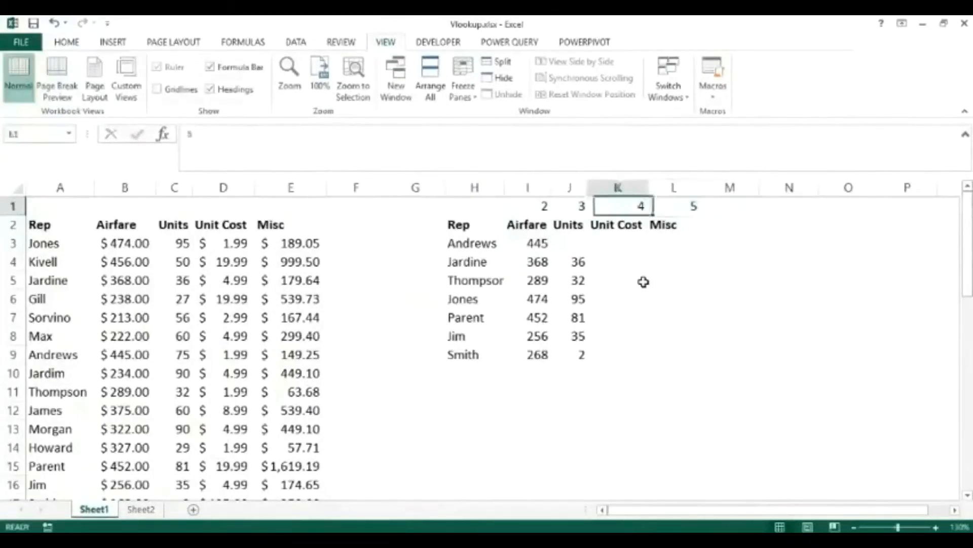
pyautogui.press('Down')
pyautogui.press('Down')
pyautogui.press('Up')
pyautogui.press('Up')
pyautogui.press('Up')
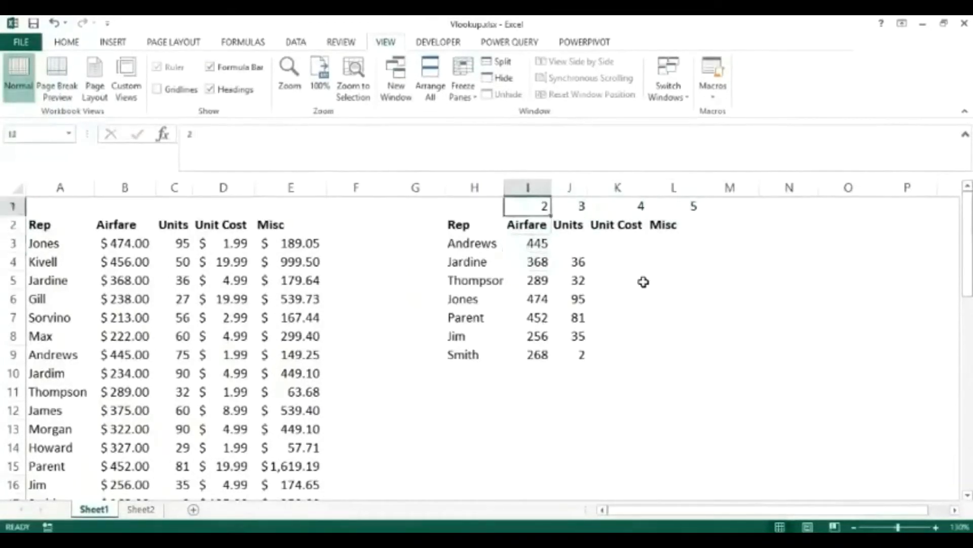
pyautogui.press('Right')
pyautogui.press('Down')
pyautogui.press('Down')
pyautogui.press('Down')
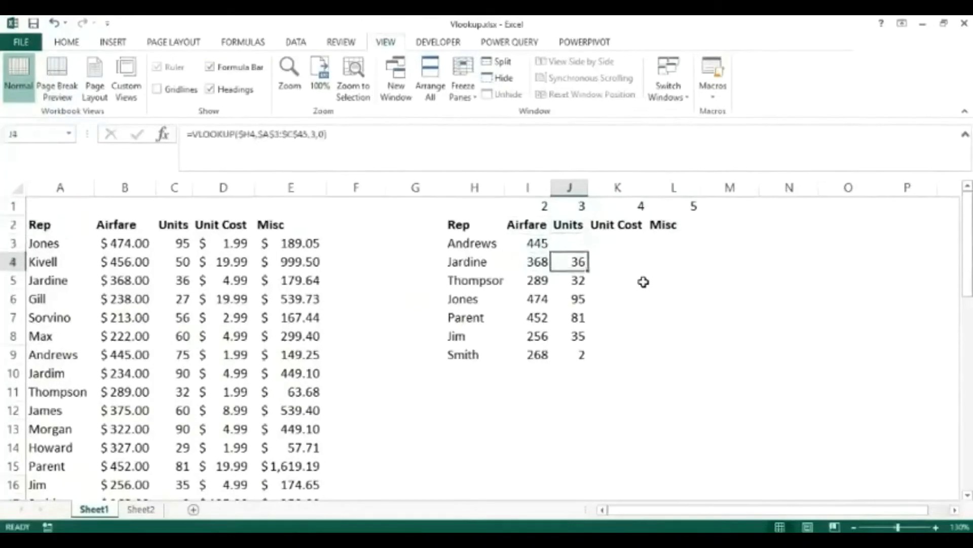
# - Replace the fixed column index in the I3 VLOOKUP formula with a reference to cell I1
pyautogui.click(533, 246)
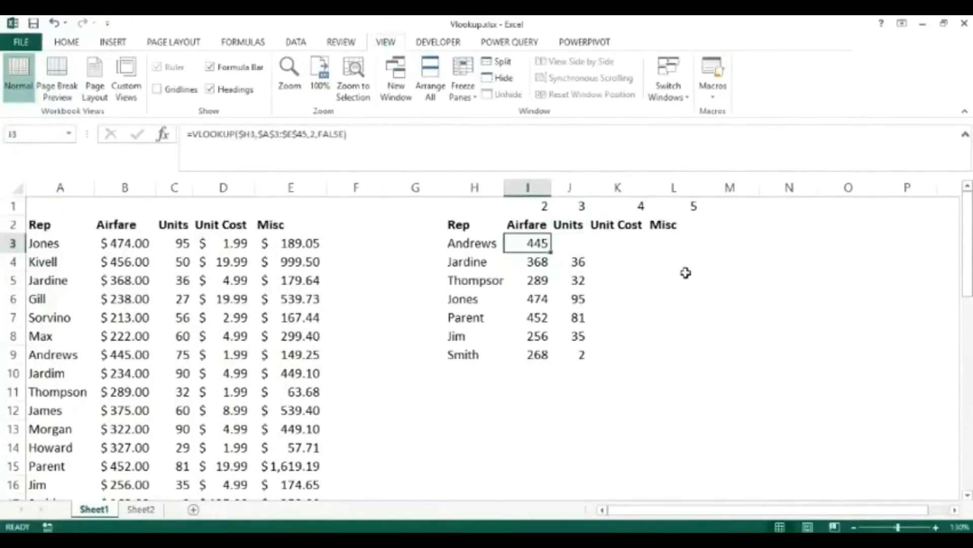
pyautogui.click(314, 134)
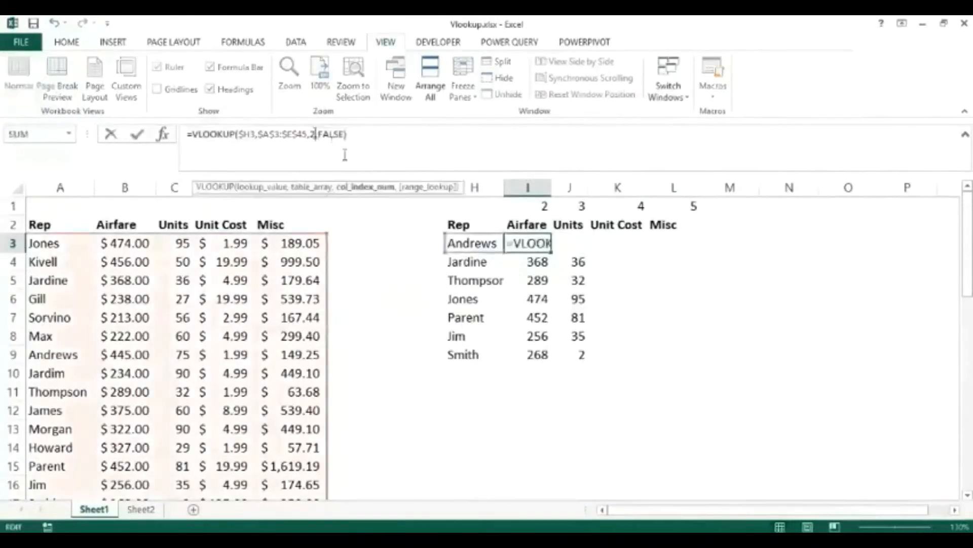
pyautogui.press('BackSpace')
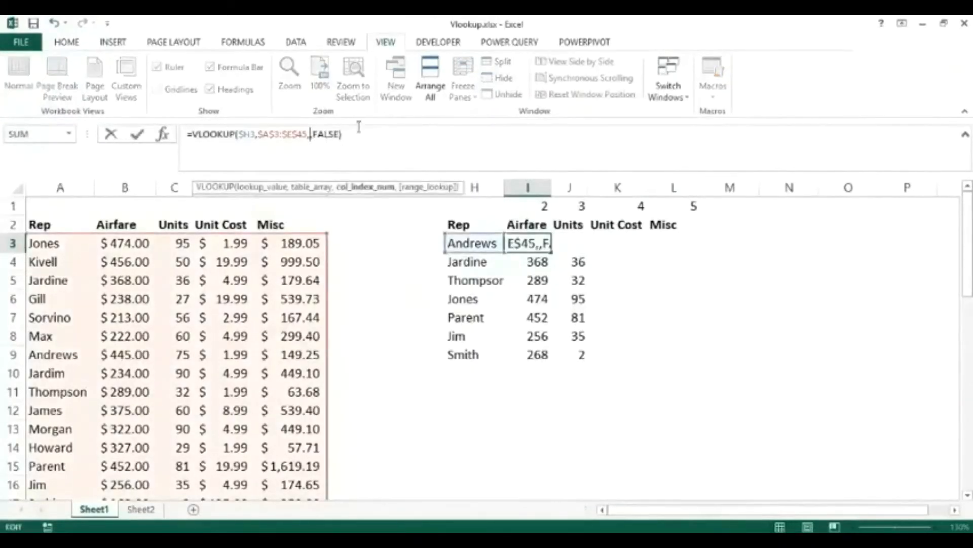
pyautogui.click(539, 205)
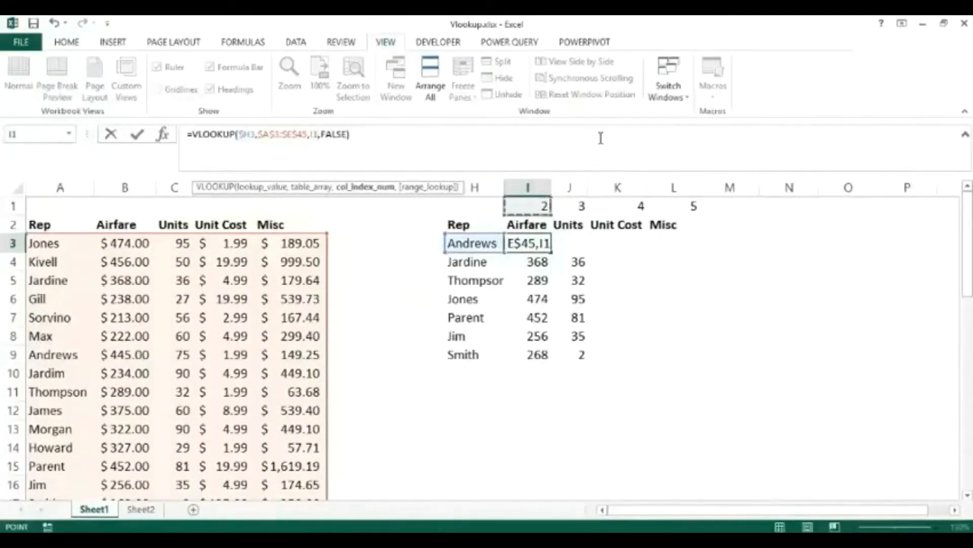
pyautogui.press('Return')
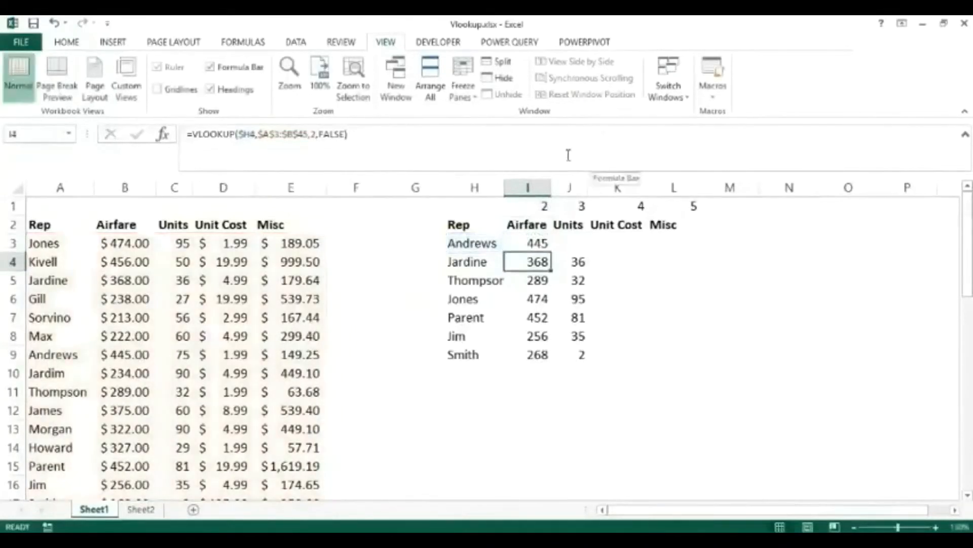
# - Fill the I3 formula across the Units, Unit Cost and Misc columns through L3
pyautogui.click(529, 241)
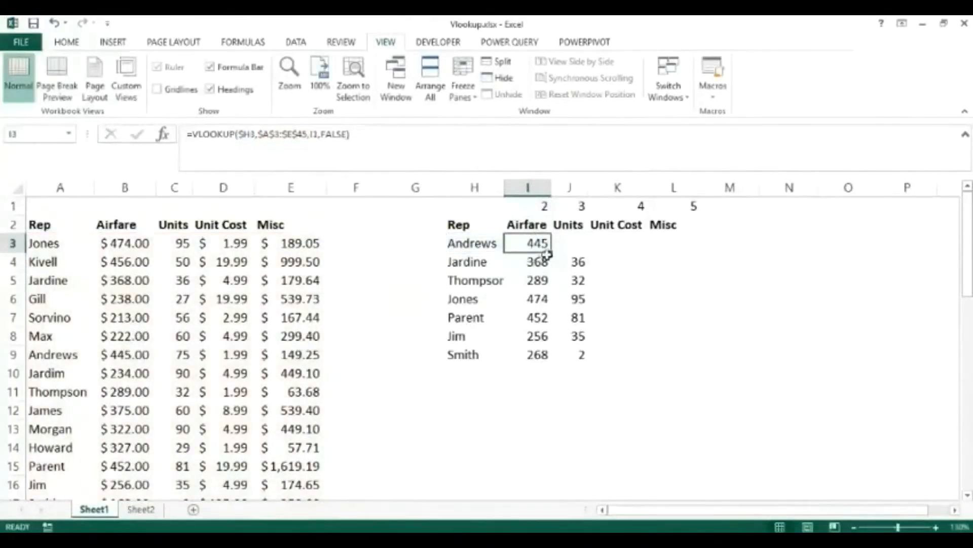
pyautogui.moveTo(553, 256); pyautogui.dragTo(687, 245)
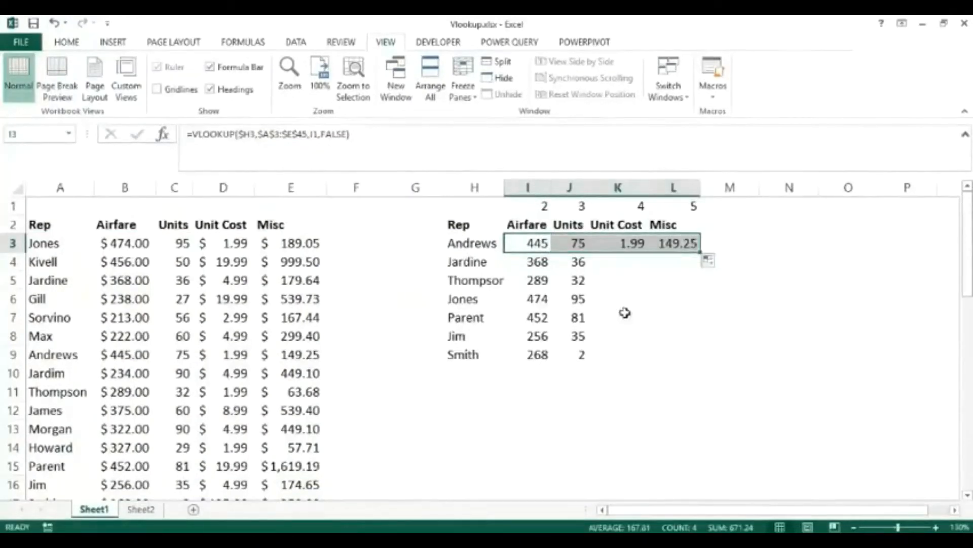
pyautogui.click(594, 295)
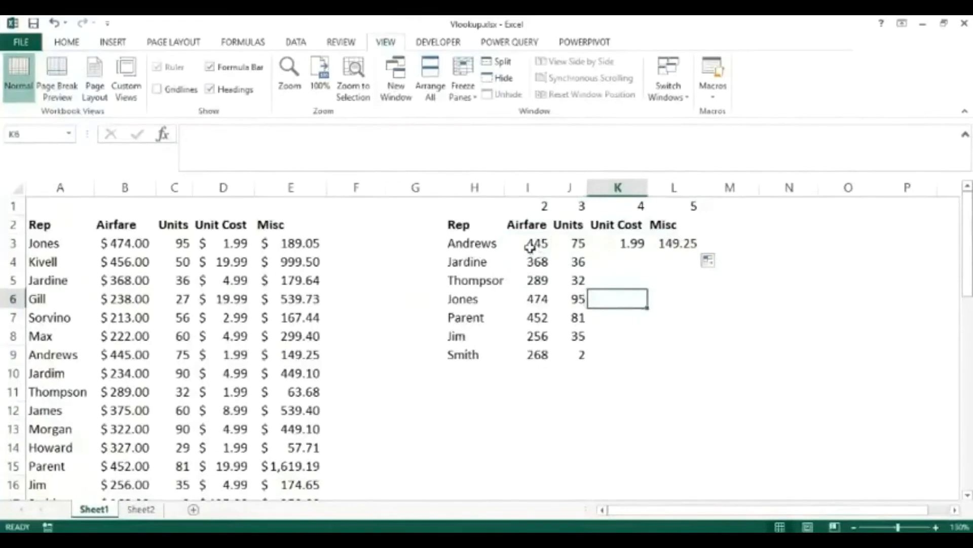
# - Check the formulas in I3:L3 and compare their results with the rep's source data in B9:E9
pyautogui.click(533, 245)
pyautogui.click(577, 244)
pyautogui.click(630, 244)
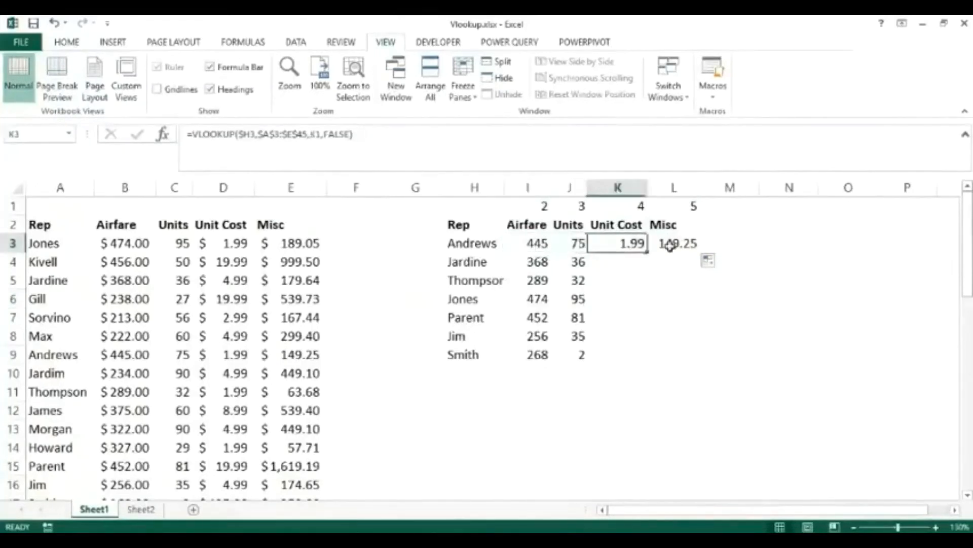
pyautogui.click(681, 245)
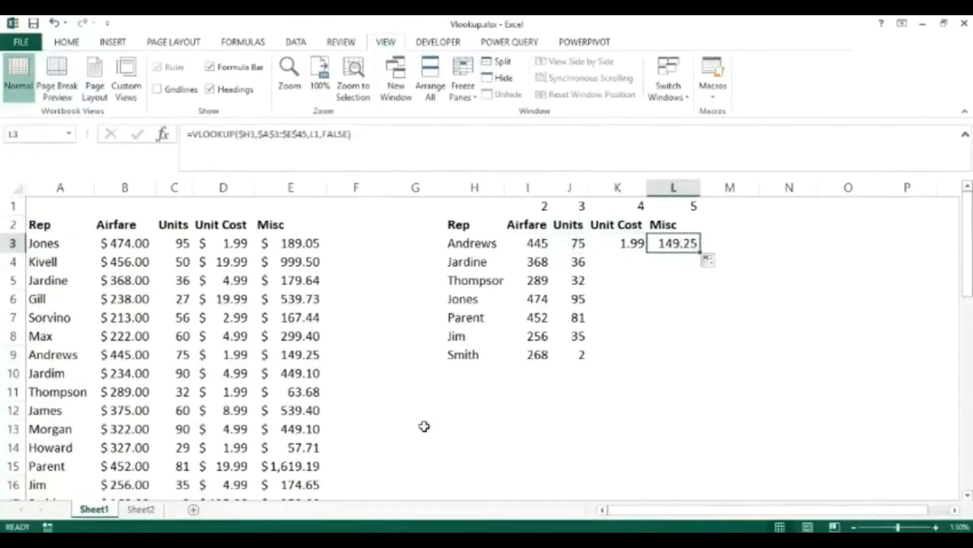
pyautogui.click(128, 364)
pyautogui.moveTo(129, 364); pyautogui.dragTo(284, 354)
pyautogui.click(174, 359)
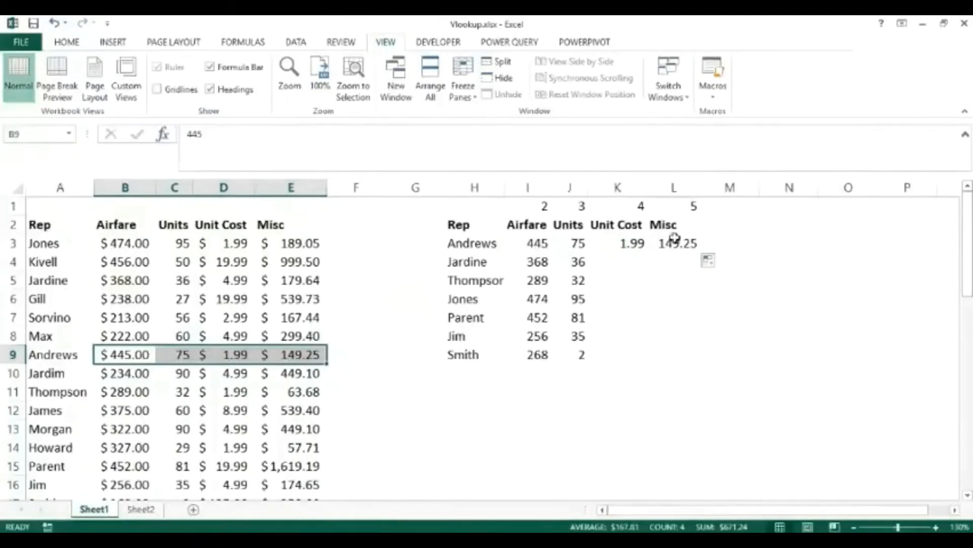
# - Clear the old lookup formulas from the Airfare and Units cells I4:J9
pyautogui.click(544, 245)
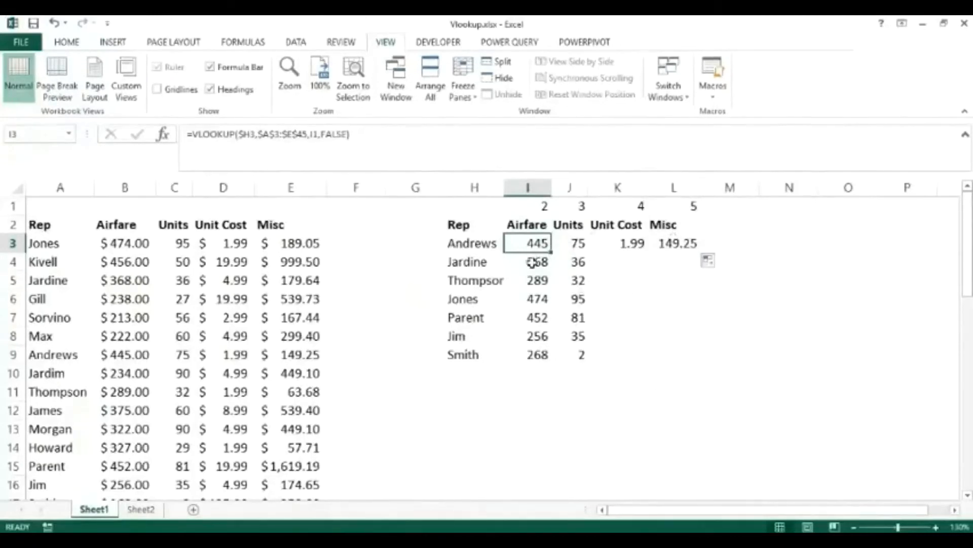
pyautogui.moveTo(537, 262); pyautogui.dragTo(590, 364)
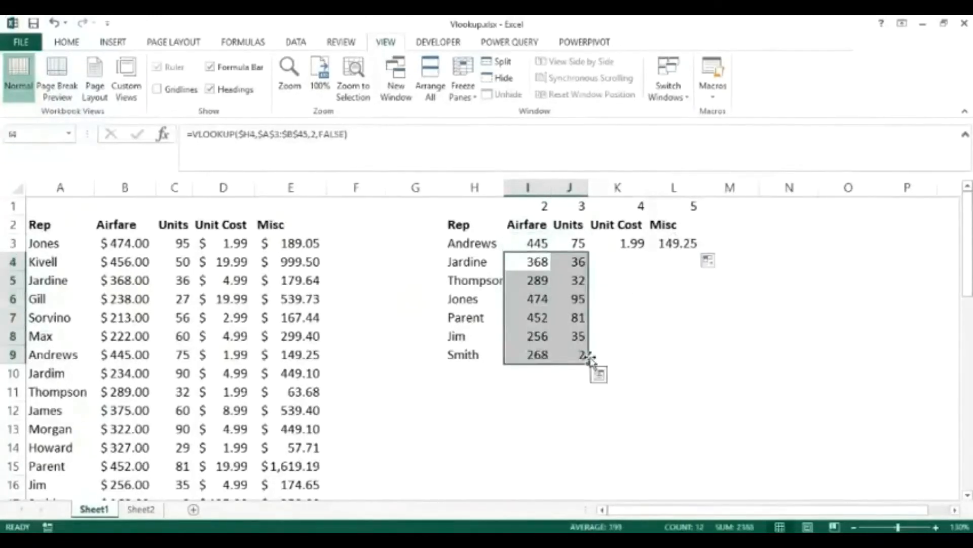
pyautogui.press('Delete')
pyautogui.click(705, 315)
pyautogui.click(531, 282)
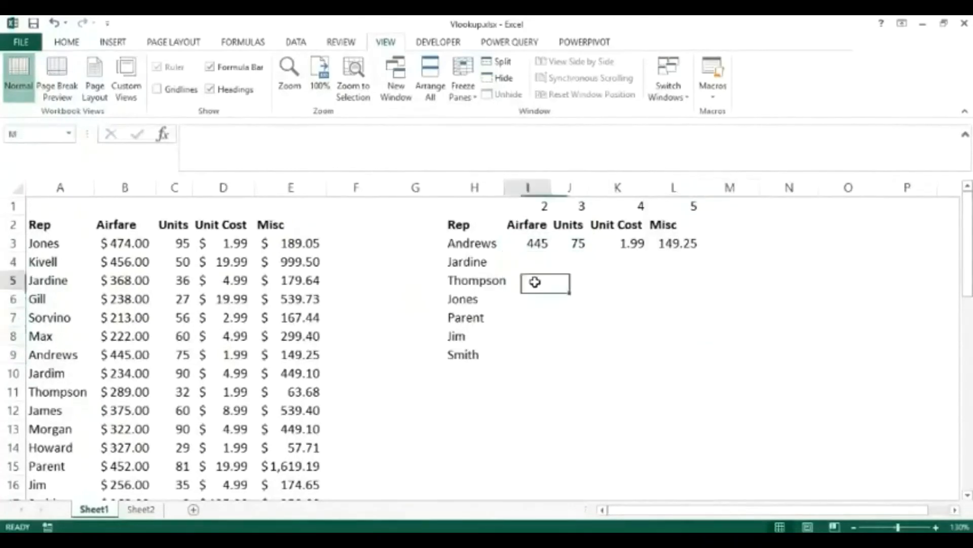
# - Try to fill the I3 VLOOKUP formula across and down through L9, and inspect the copied formula in I4
pyautogui.click(531, 238)
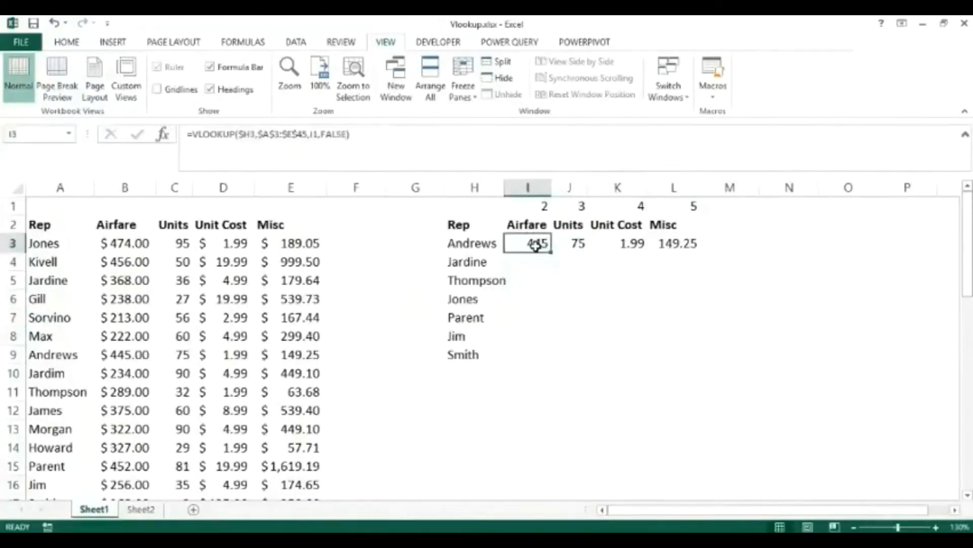
pyautogui.moveTo(535, 245); pyautogui.dragTo(713, 354)
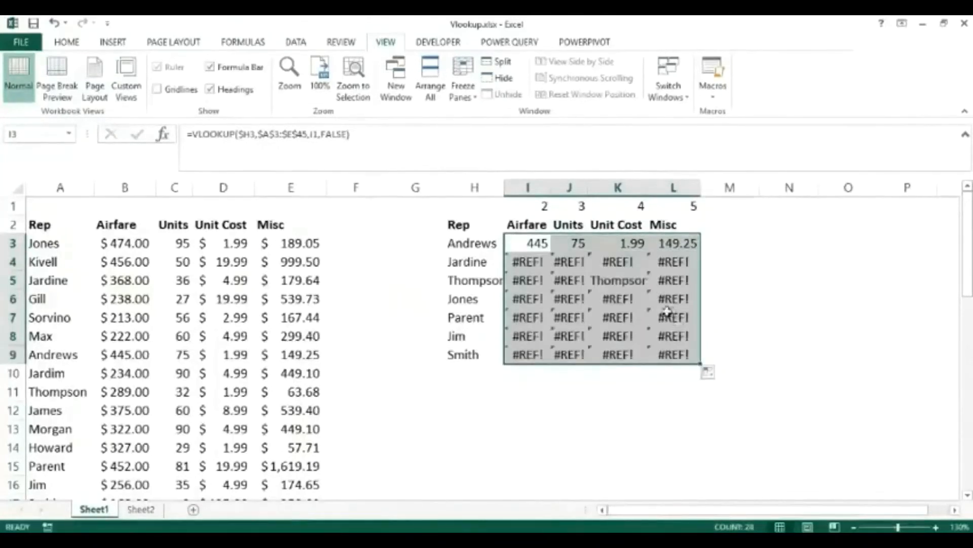
pyautogui.click(603, 284)
pyautogui.click(524, 261)
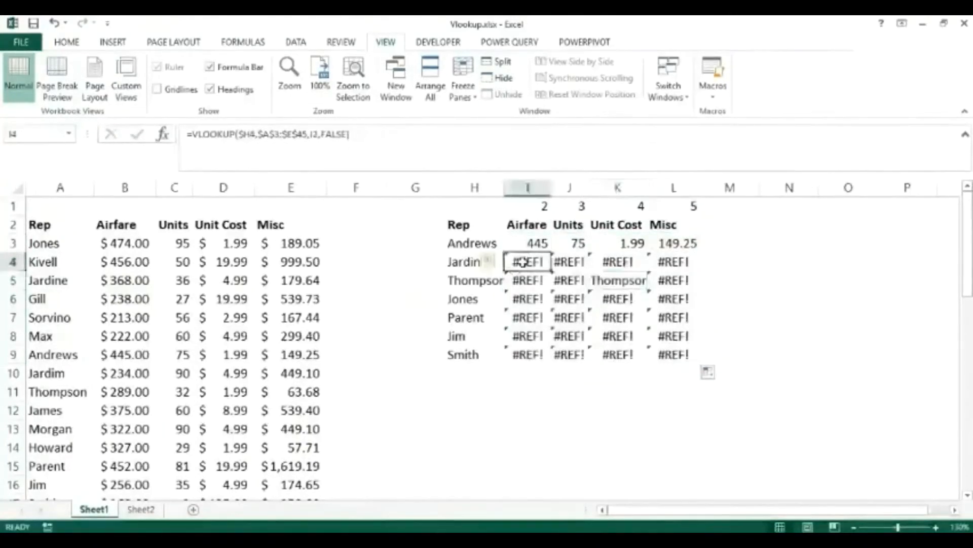
# - Lock the row of the column index reference in the I3 formula so it reads I$1
pyautogui.click(522, 243)
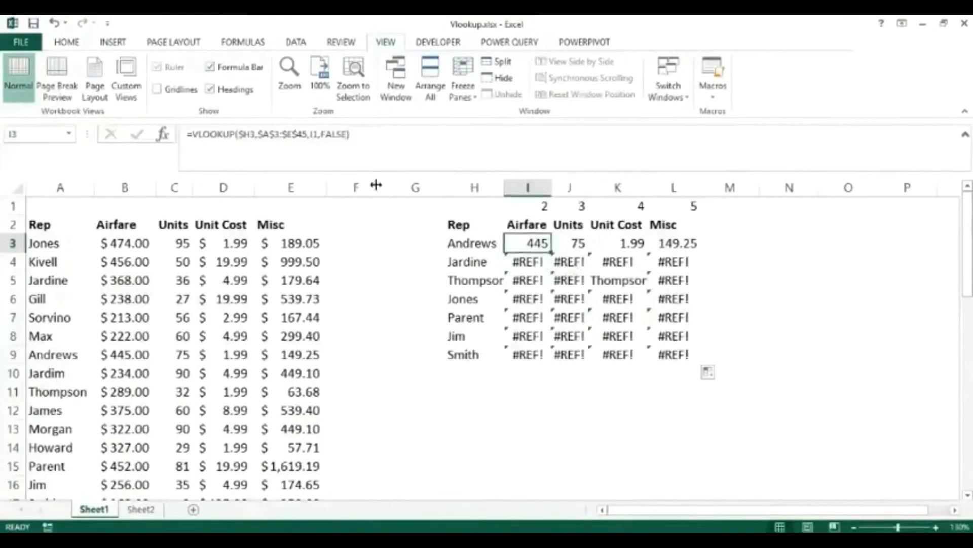
pyautogui.click(316, 137)
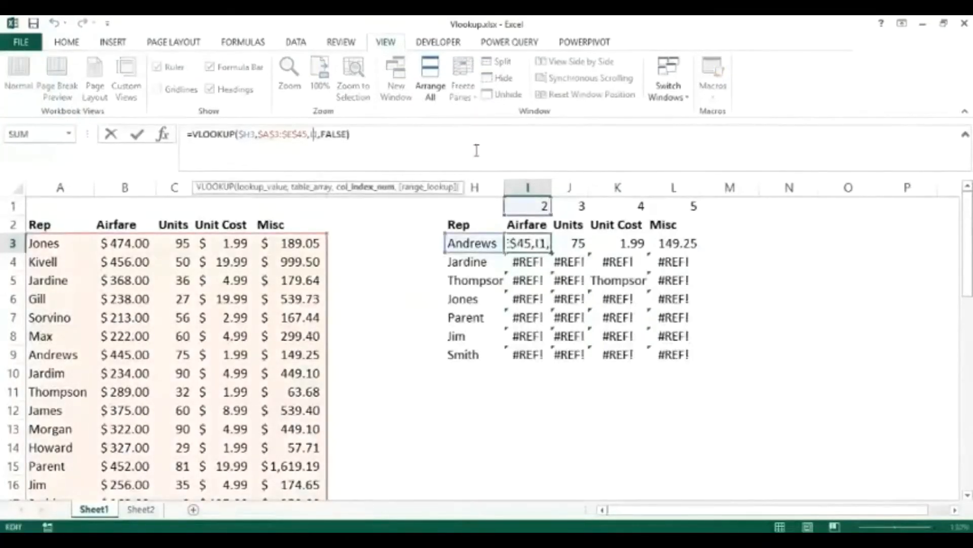
pyautogui.write('$')
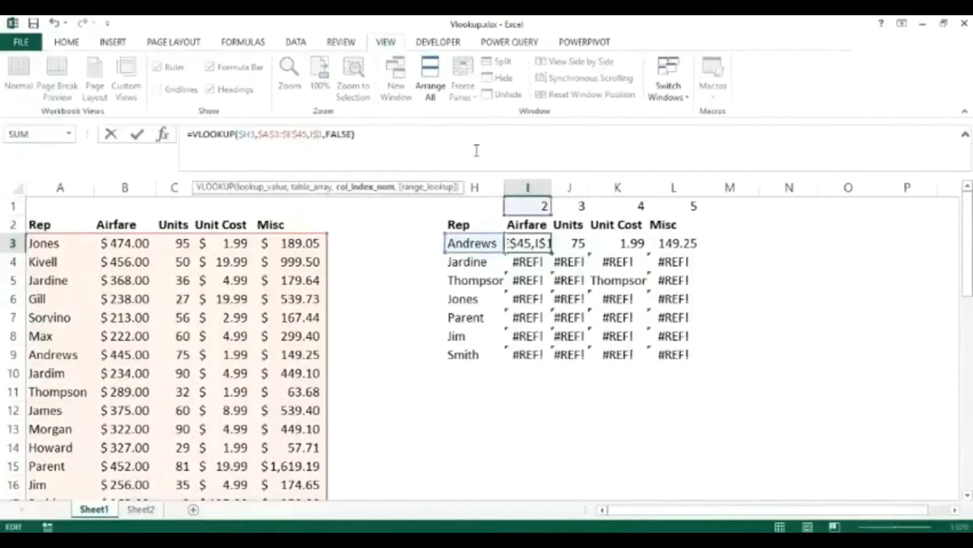
pyautogui.press('Return')
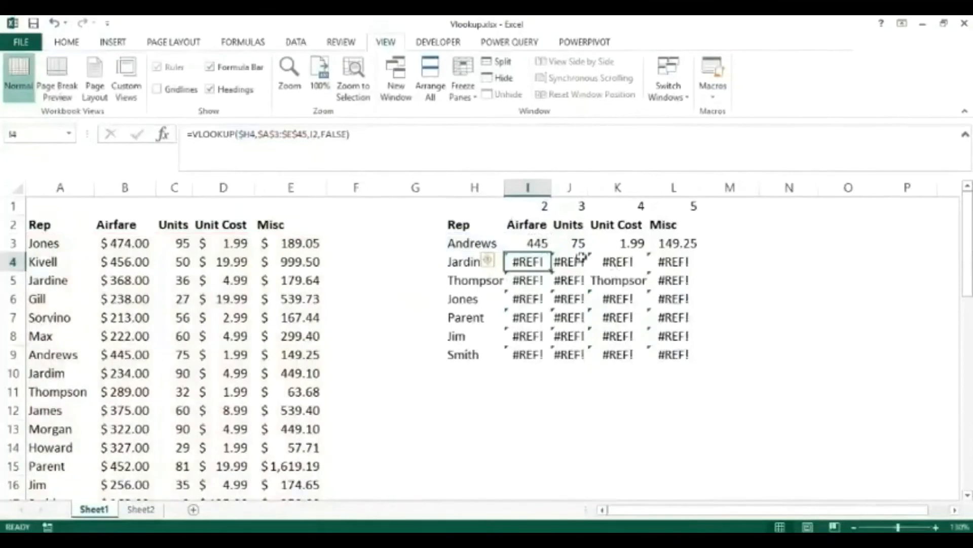
# - Fill the corrected I3 formula across and down the whole lookup table through L9
pyautogui.click(539, 243)
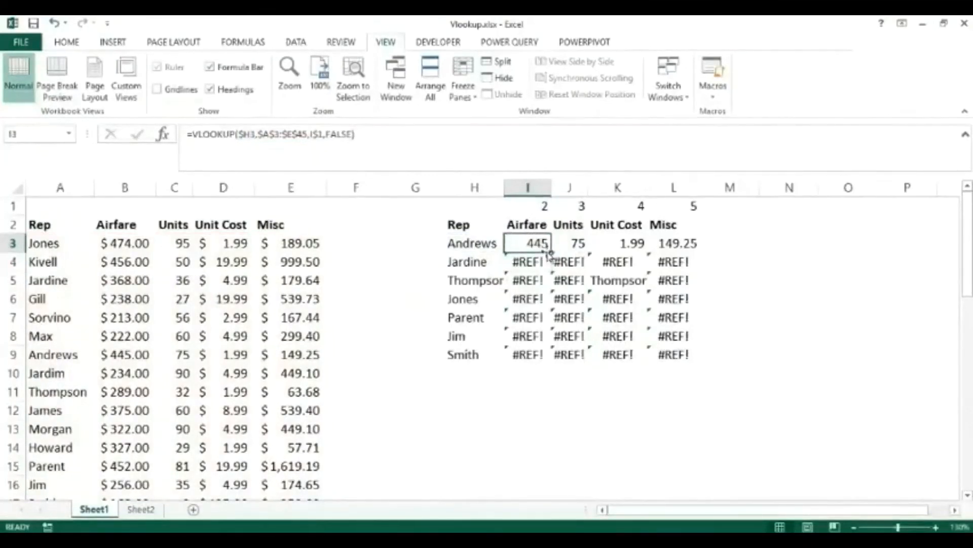
pyautogui.moveTo(552, 254); pyautogui.dragTo(717, 355)
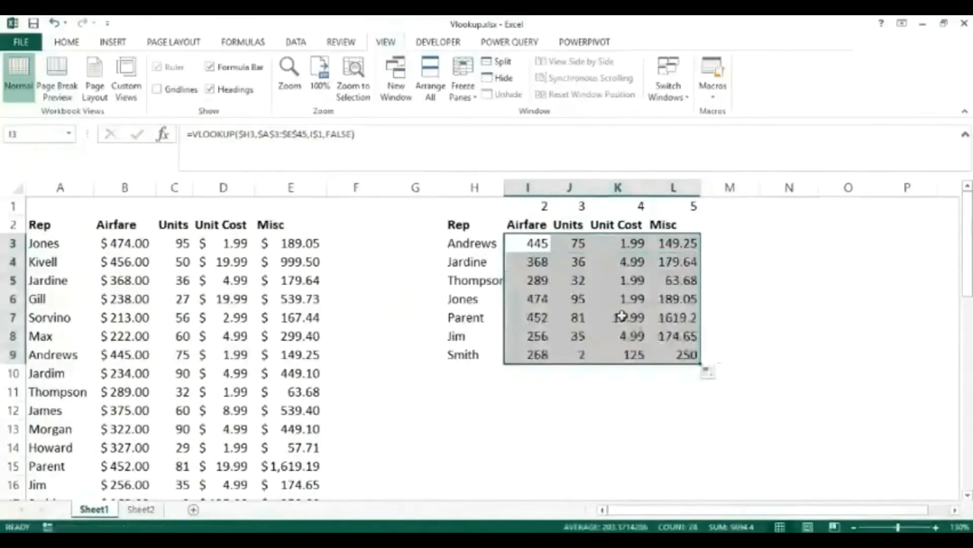
pyautogui.click(616, 298)
# - Review how the I3 formula relates to the index number in I1 and the Airfare header in I2
pyautogui.click(531, 245)
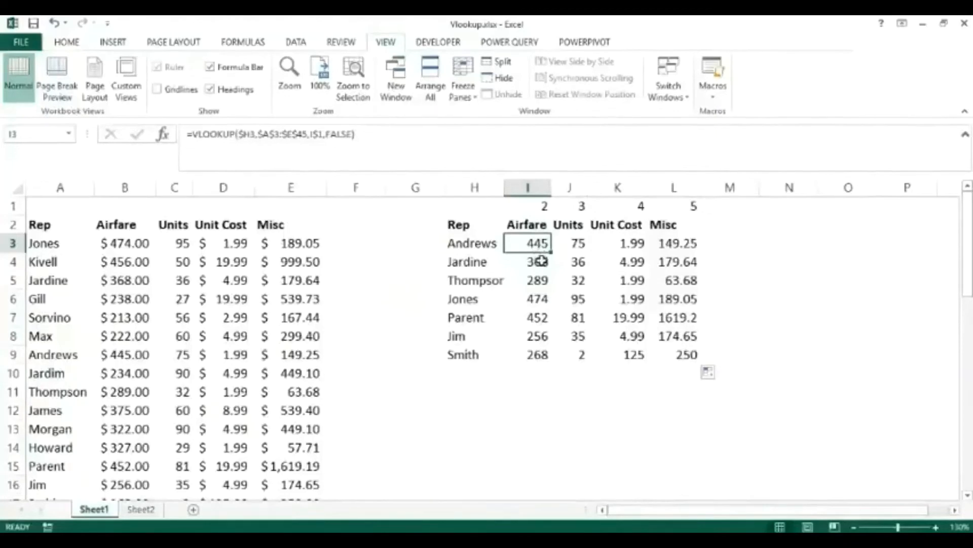
pyautogui.click(541, 205)
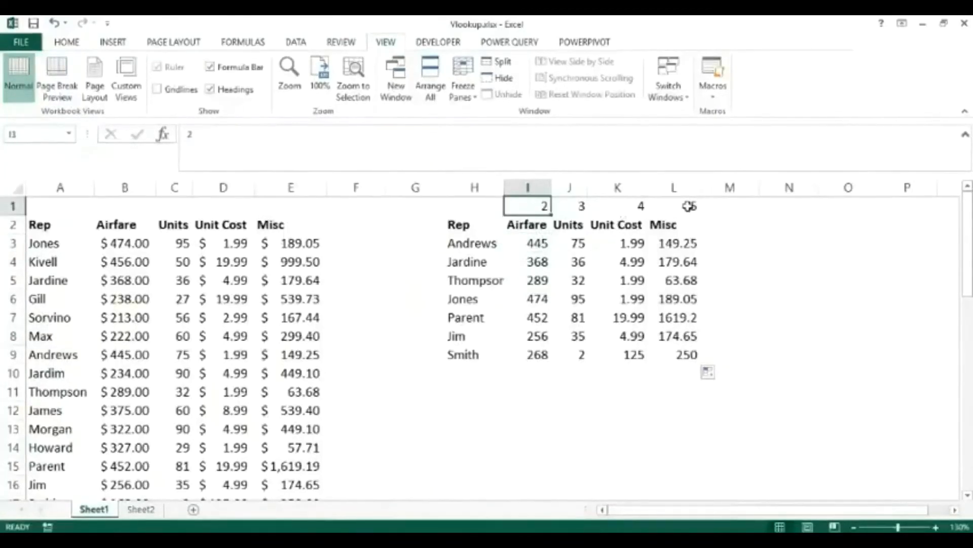
pyautogui.click(535, 244)
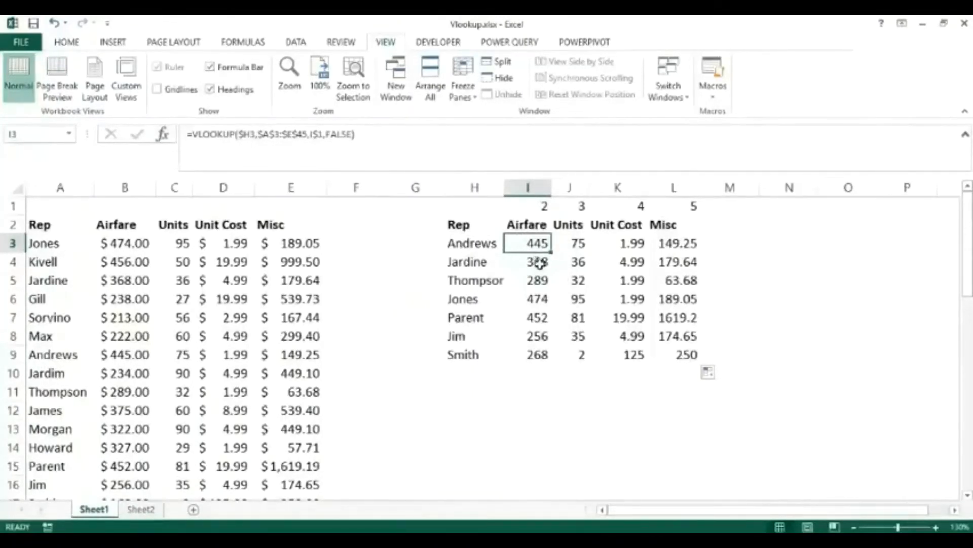
pyautogui.click(540, 206)
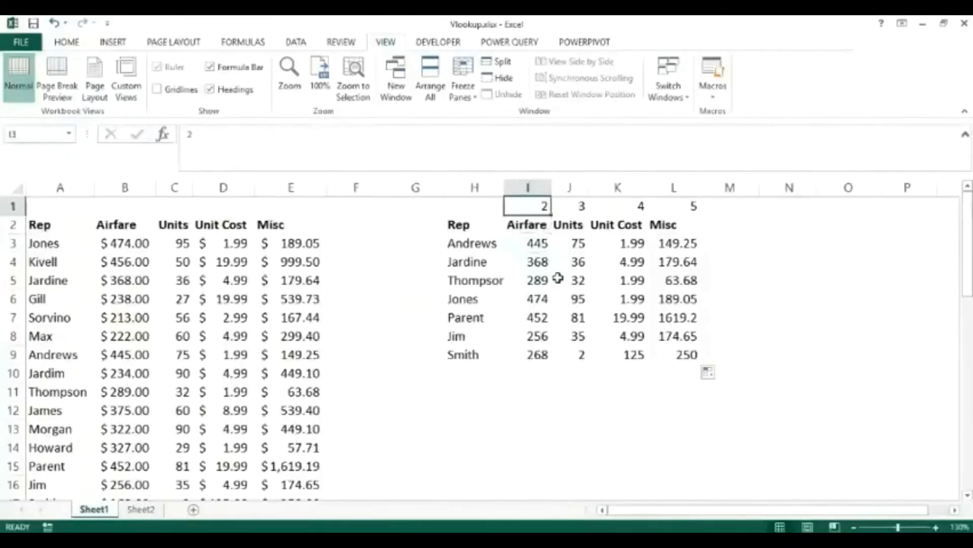
pyautogui.click(528, 226)
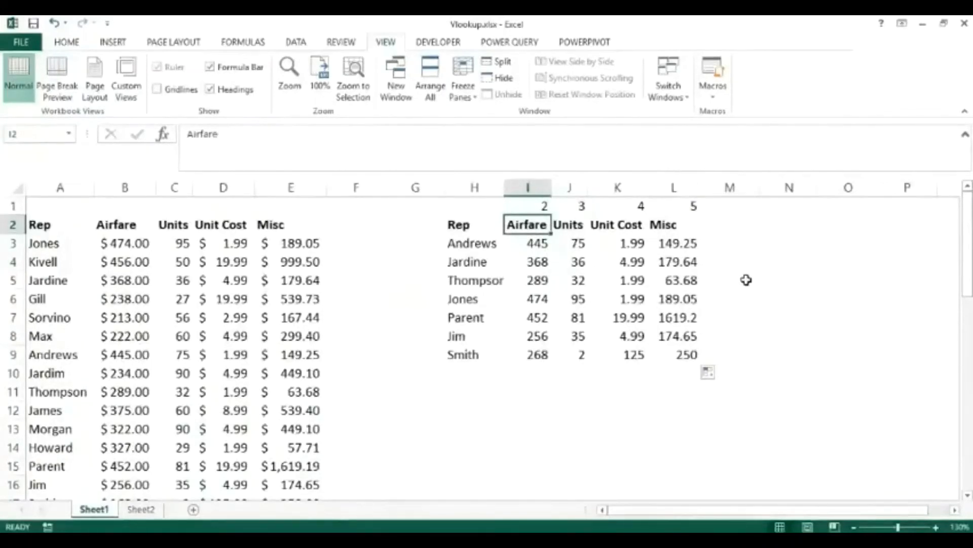
pyautogui.click(534, 243)
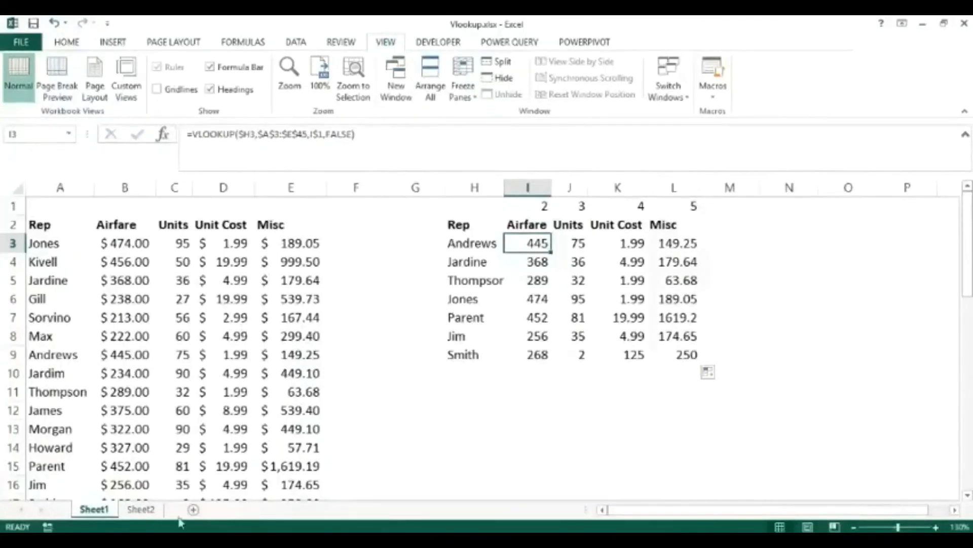
# - On Sheet2, begin a VLOOKUP formula in Airfare cell B2 with A2 as the lookup value
pyautogui.click(146, 509)
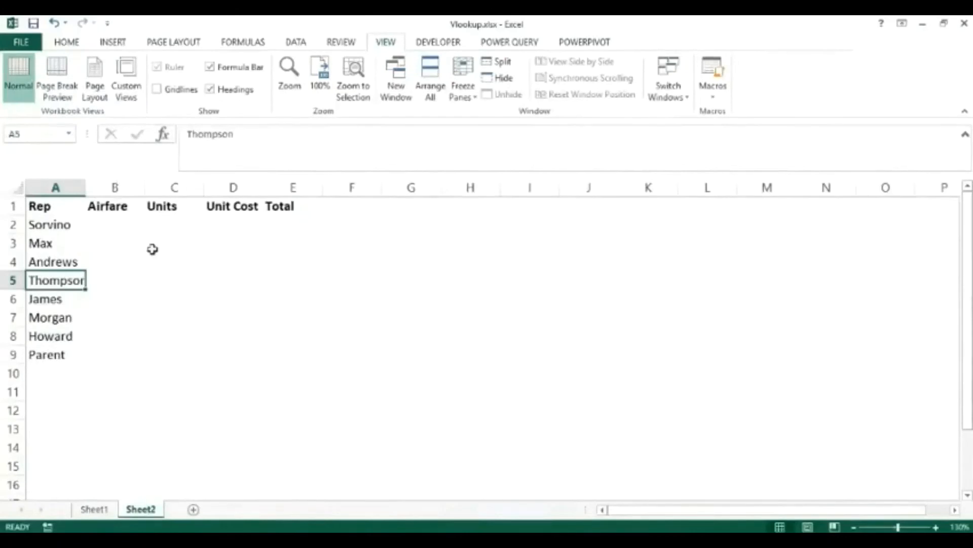
pyautogui.click(99, 230)
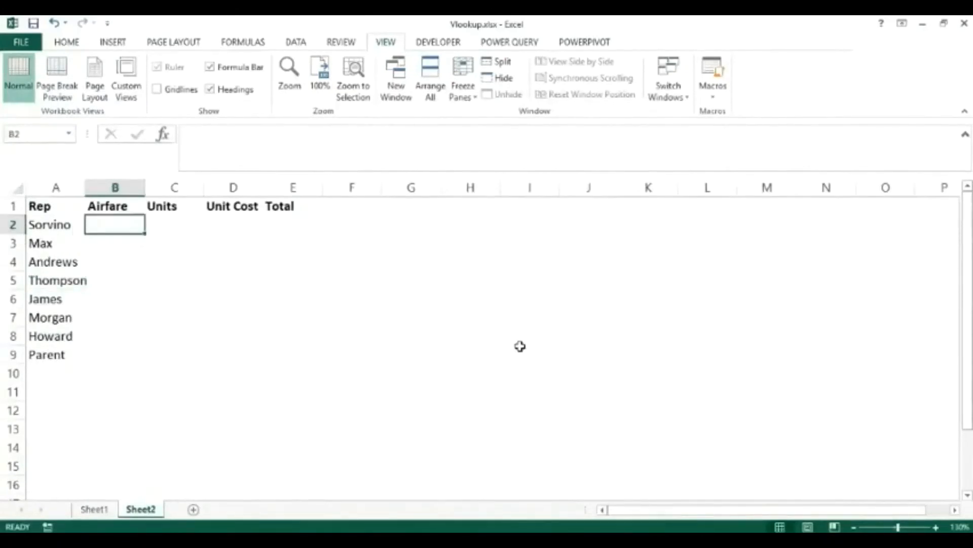
pyautogui.write('=vl')
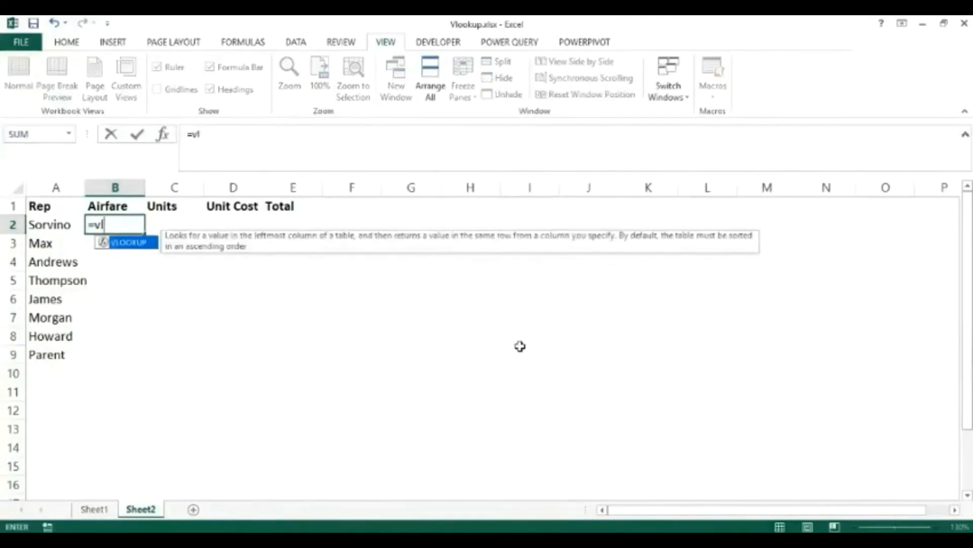
pyautogui.press('Tab')
pyautogui.press('Left')
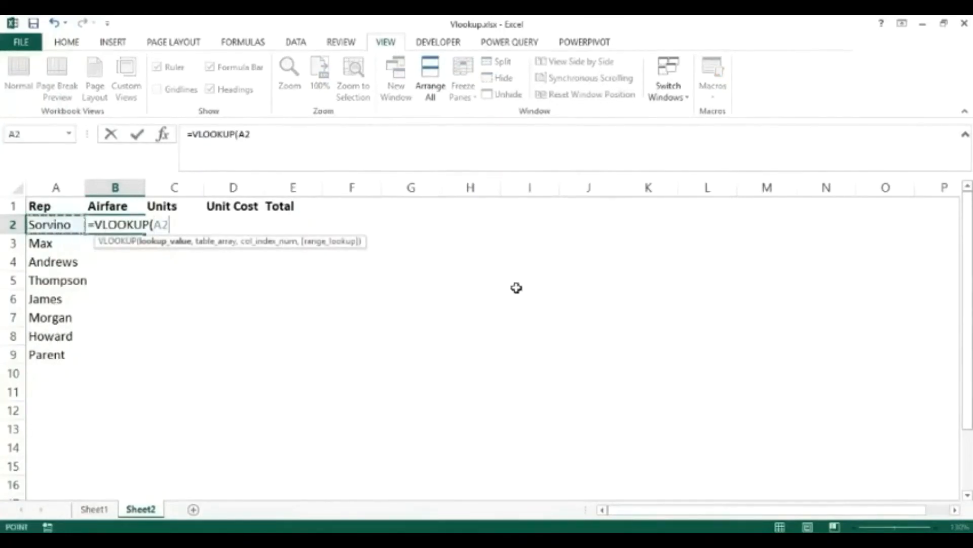
pyautogui.write(',')
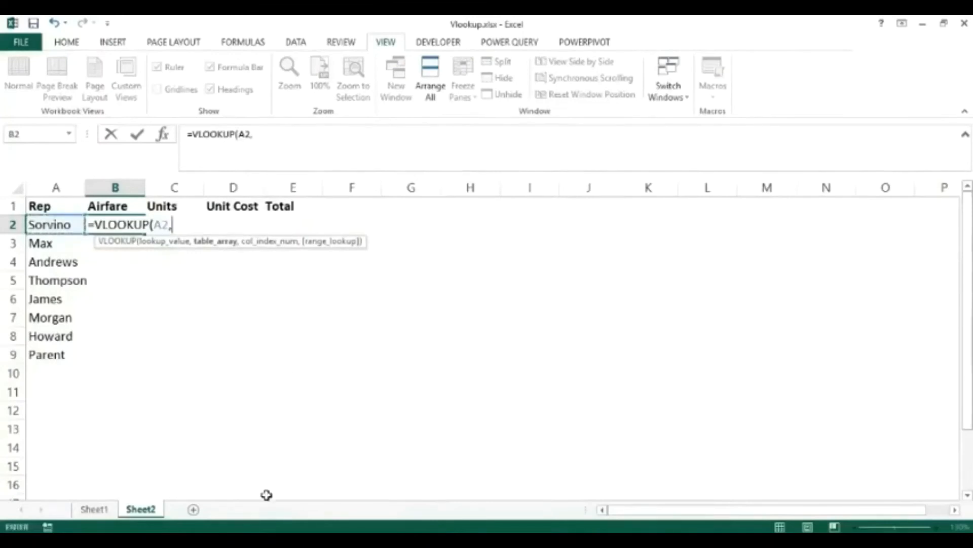
# - Set the formula's table array to the range A3:E45 on Sheet1
pyautogui.click(92, 510)
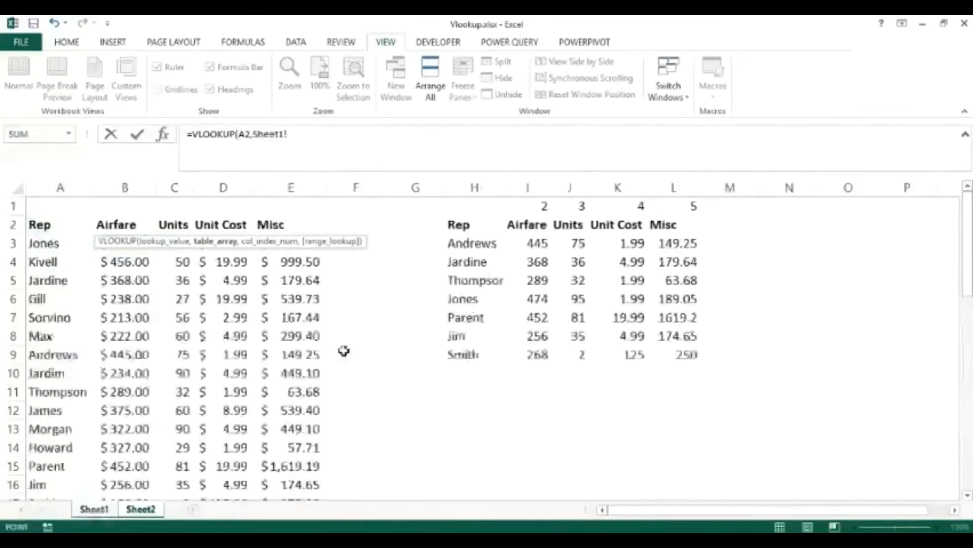
pyautogui.moveTo(48, 243); pyautogui.dragTo(293, 467)
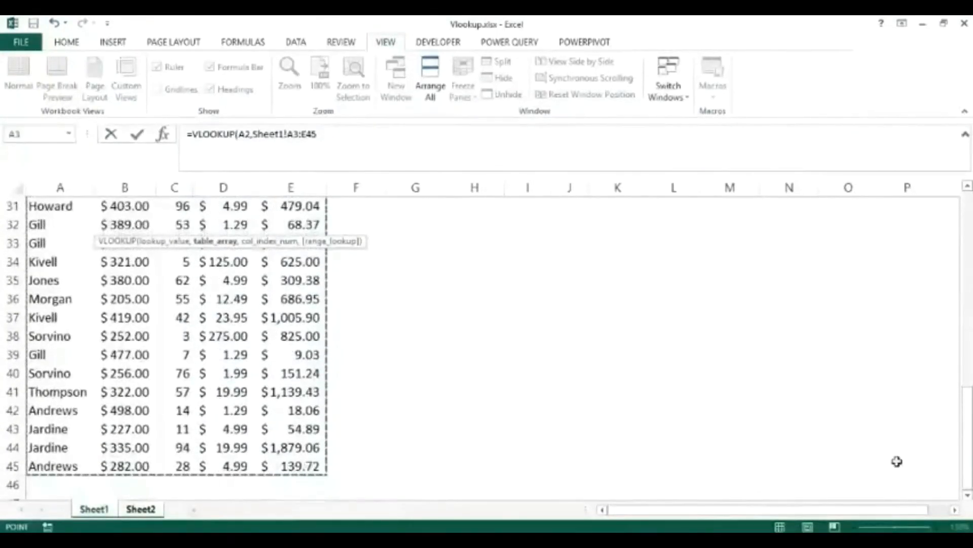
pyautogui.moveTo(968, 464); pyautogui.dragTo(969, 223)
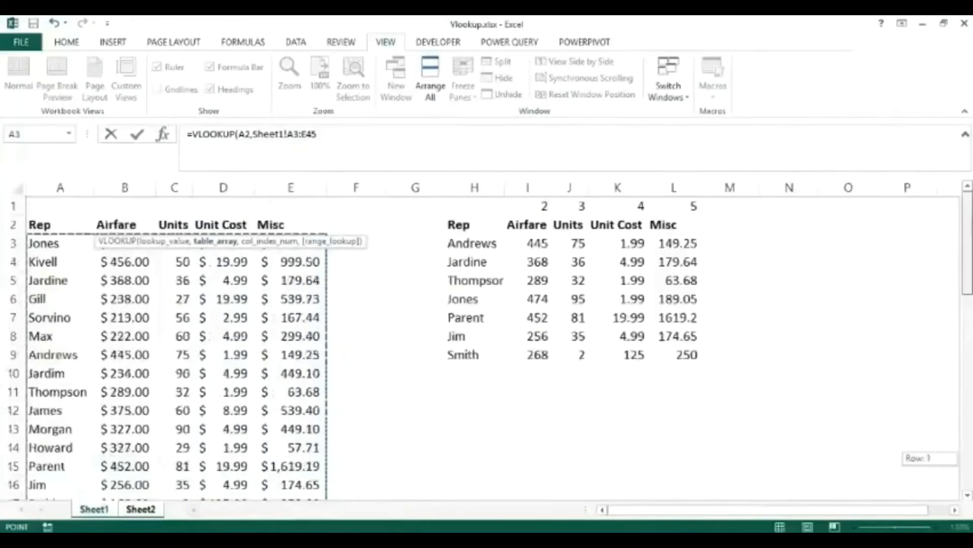
pyautogui.click(339, 133)
pyautogui.write(',')
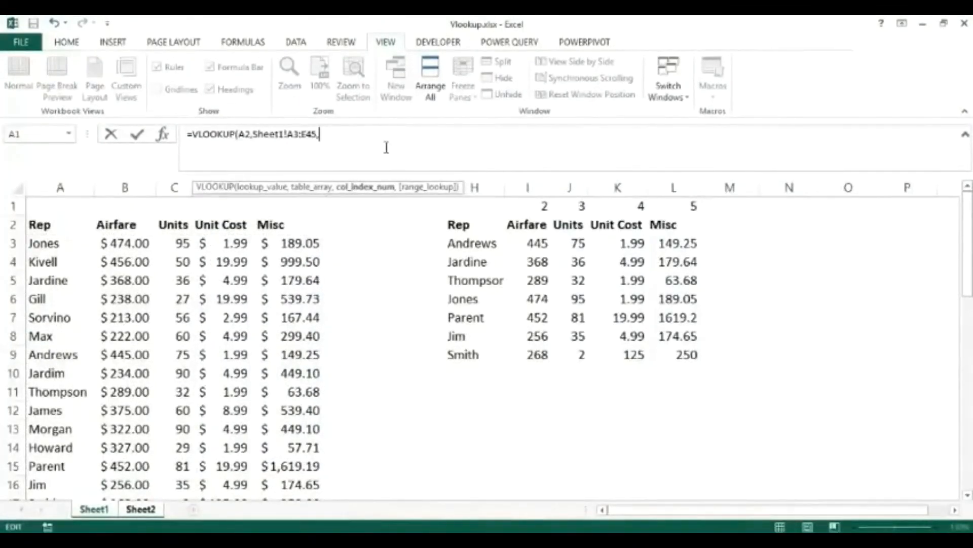
# - Complete the B2 formula on Sheet2 with column index 2 and range lookup 0, leaving no stray Sheet2 reference
pyautogui.click(144, 511)
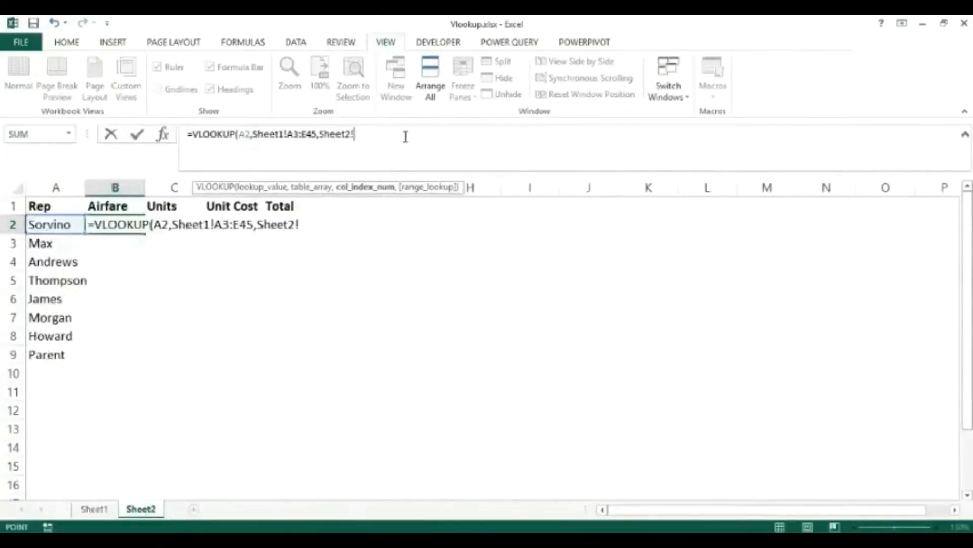
pyautogui.press('BackSpace')
pyautogui.press('BackSpace')
pyautogui.press('BackSpace')
pyautogui.press('BackSpace')
pyautogui.press('BackSpace')
pyautogui.press('BackSpace')
pyautogui.press('BackSpace')
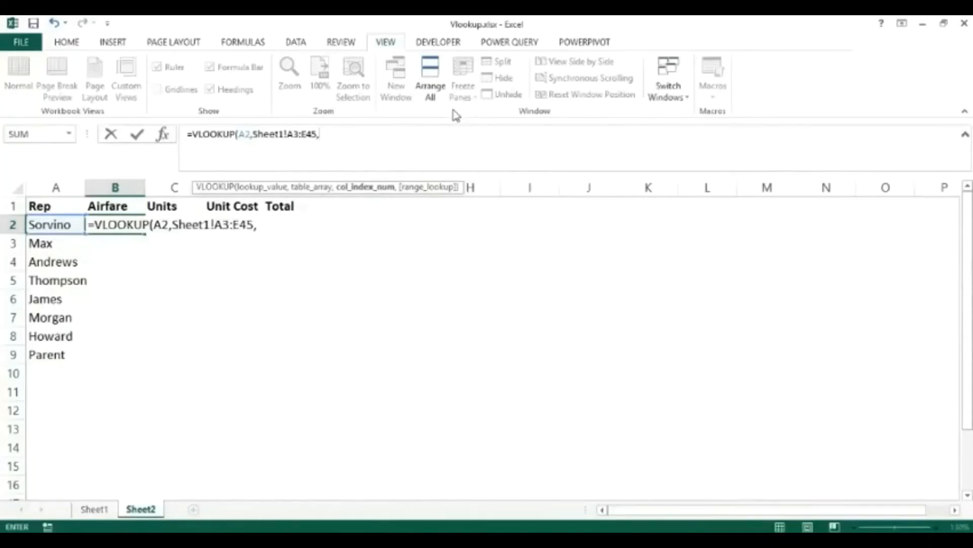
pyautogui.write('2,0')
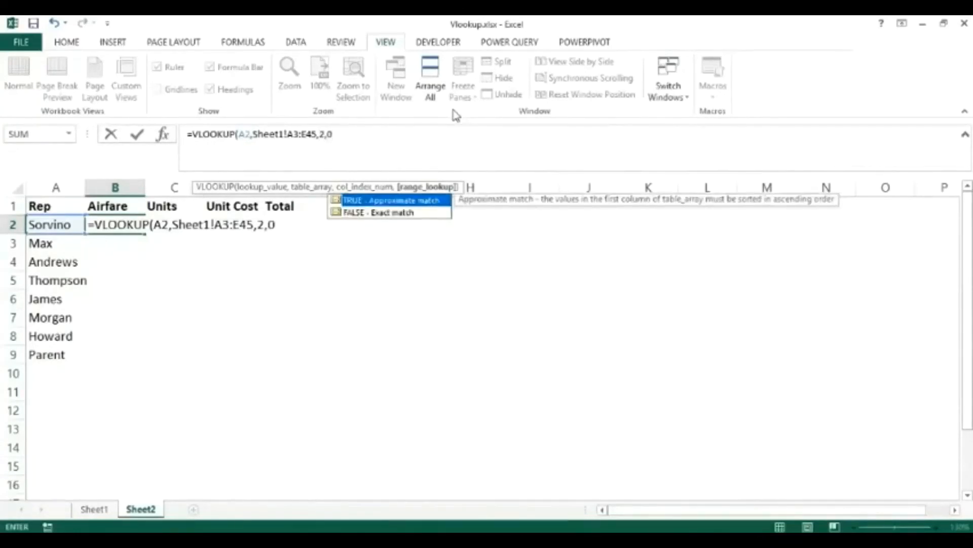
pyautogui.write(')')
pyautogui.press('Return')
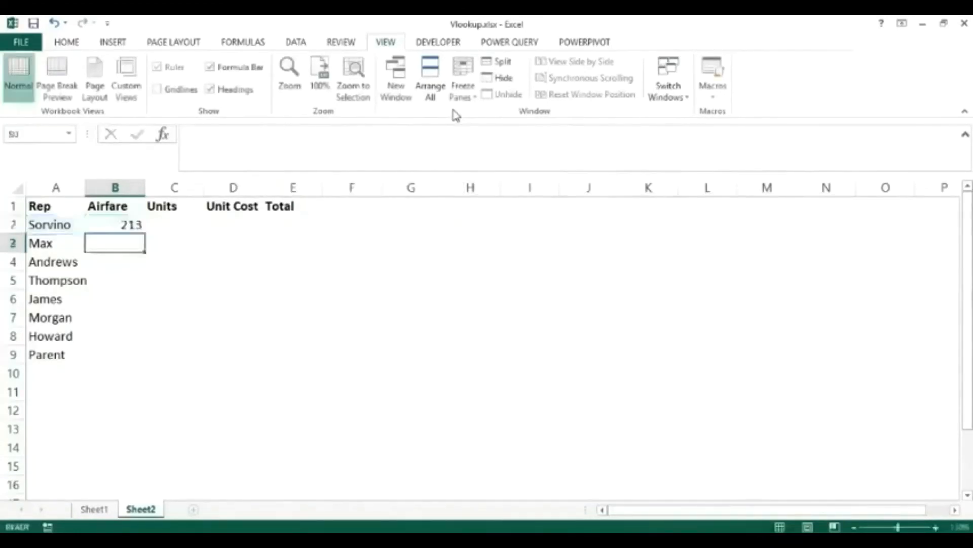
# - Compare the B2 formula and its result on Sheet2 with the same rep's airfare in B7 on Sheet1
pyautogui.click(94, 511)
pyautogui.click(126, 320)
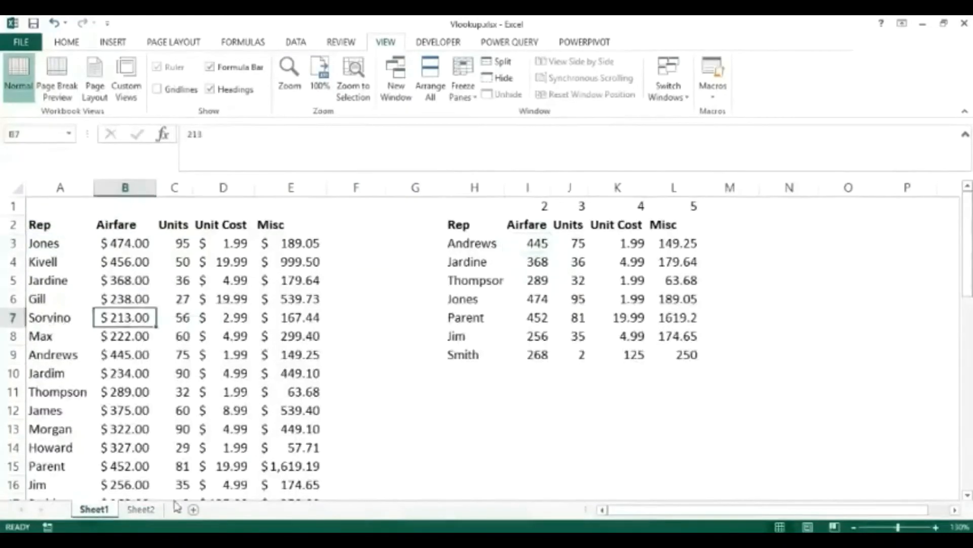
pyautogui.click(142, 510)
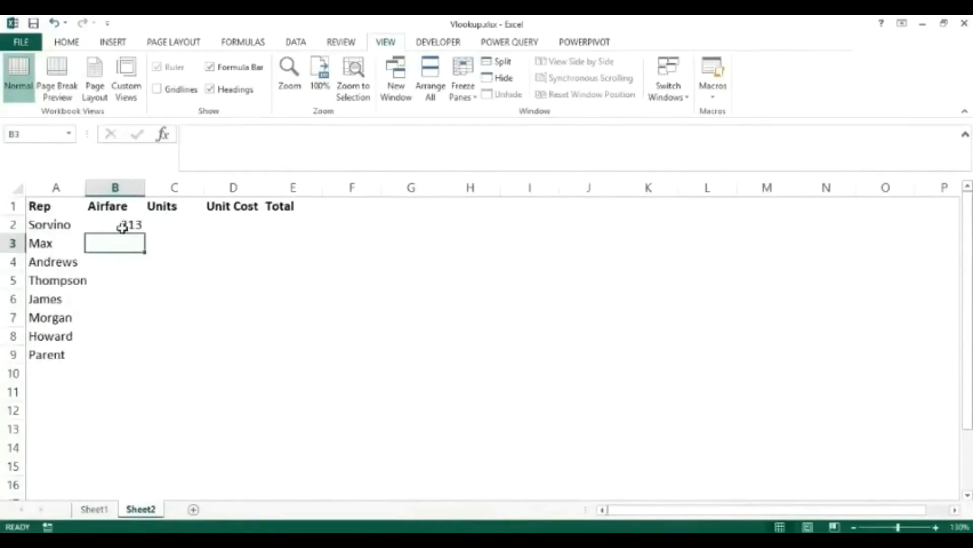
pyautogui.click(123, 224)
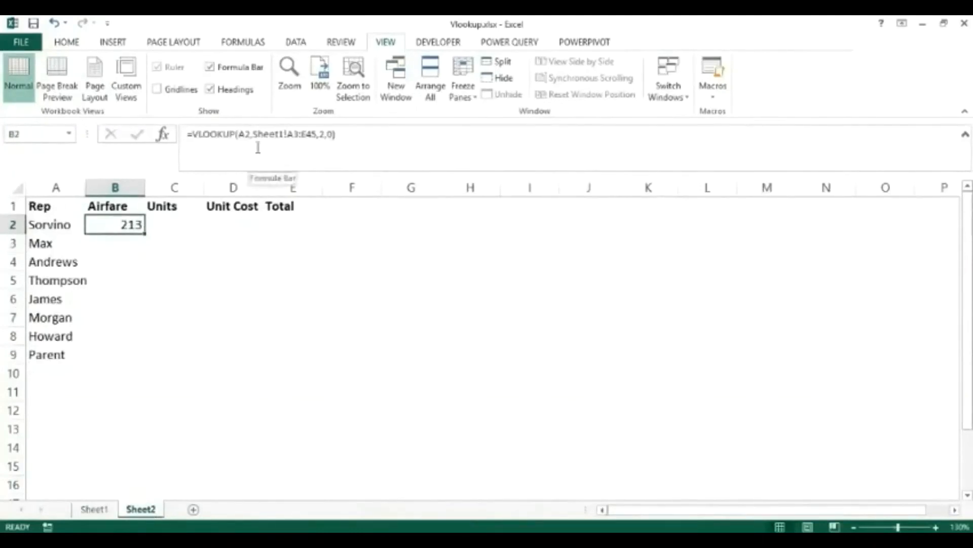
pyautogui.click(95, 509)
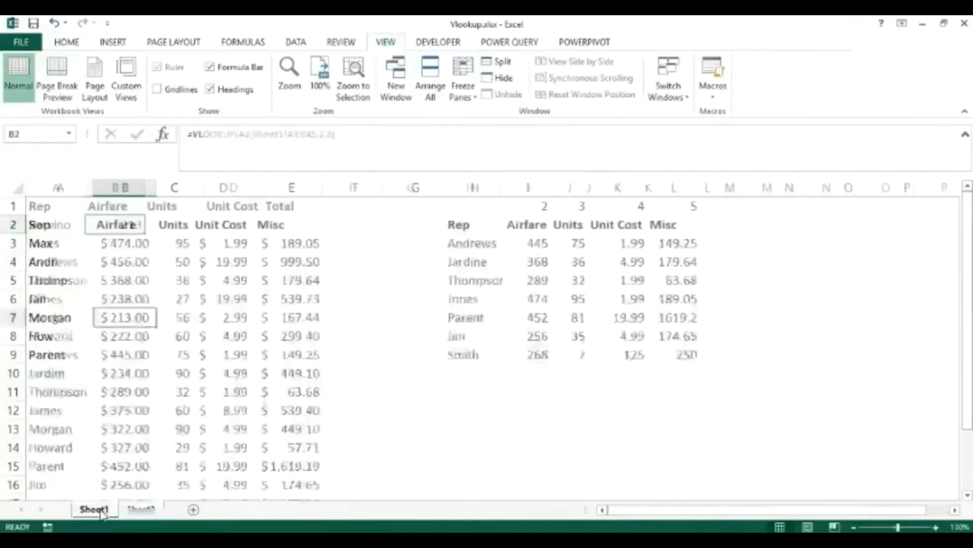
# - Lock the references in Sheet2's B2 VLOOKUP as $A2 and Sheet1!$A$3:$E$45, using the I3 formula on Sheet1 as the model
pyautogui.click(528, 244)
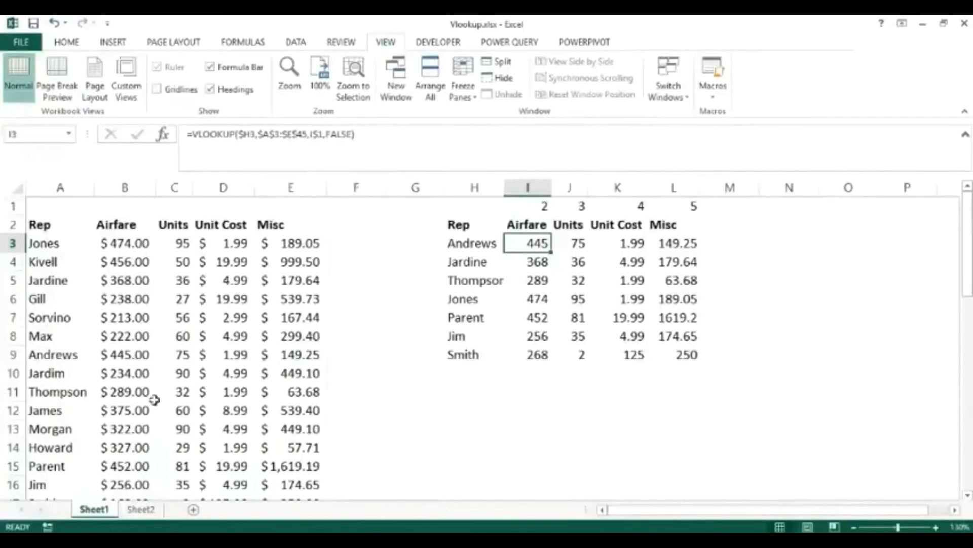
pyautogui.click(139, 511)
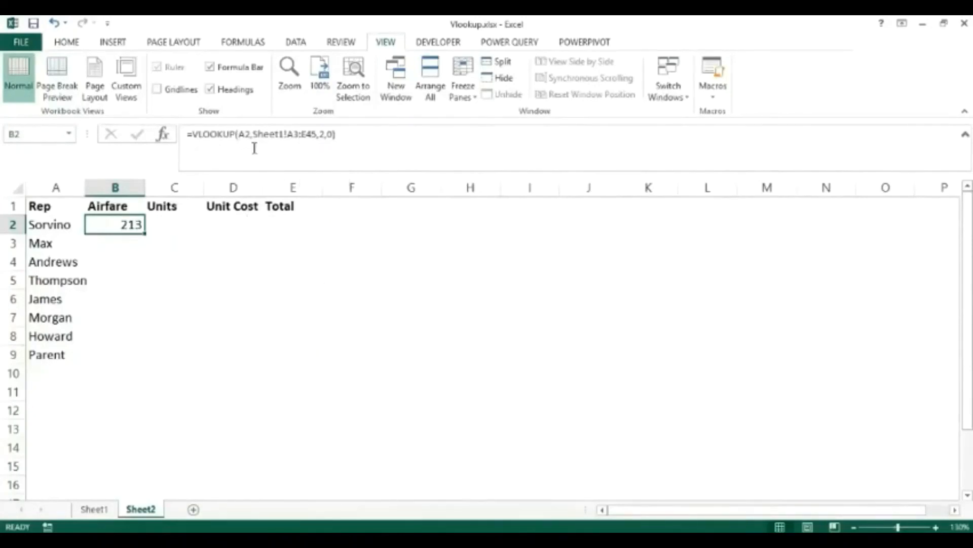
pyautogui.click(239, 135)
pyautogui.write('$')
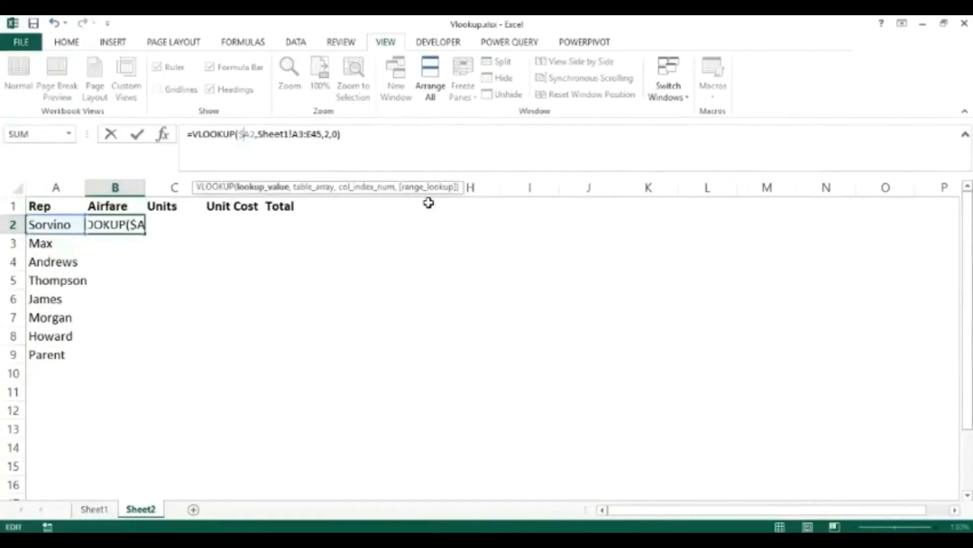
pyautogui.click(293, 134)
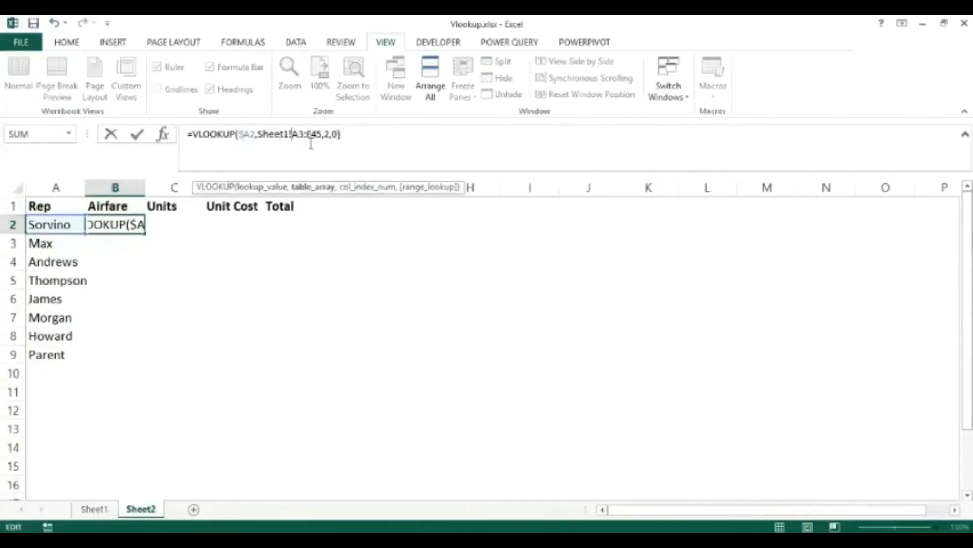
pyautogui.press('F4')
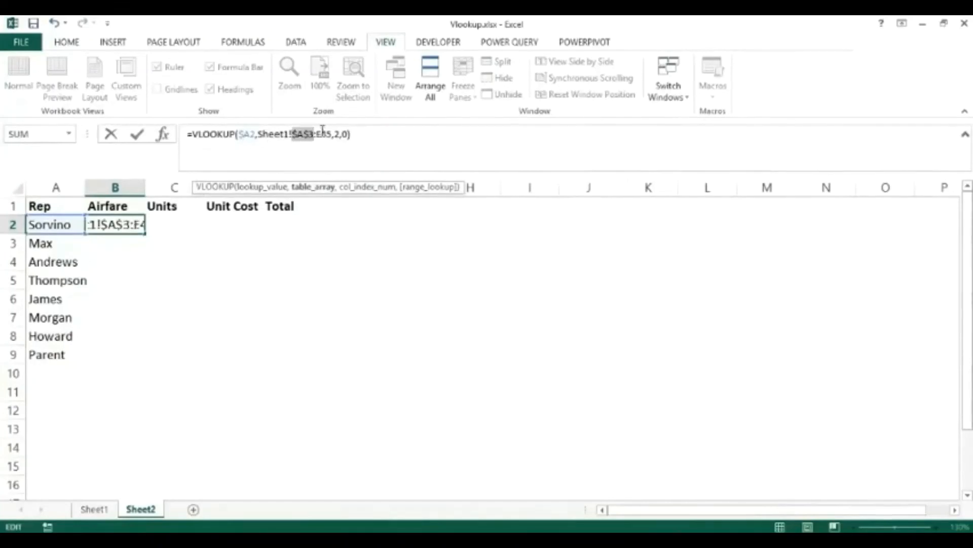
pyautogui.click(320, 135)
pyautogui.press('F4')
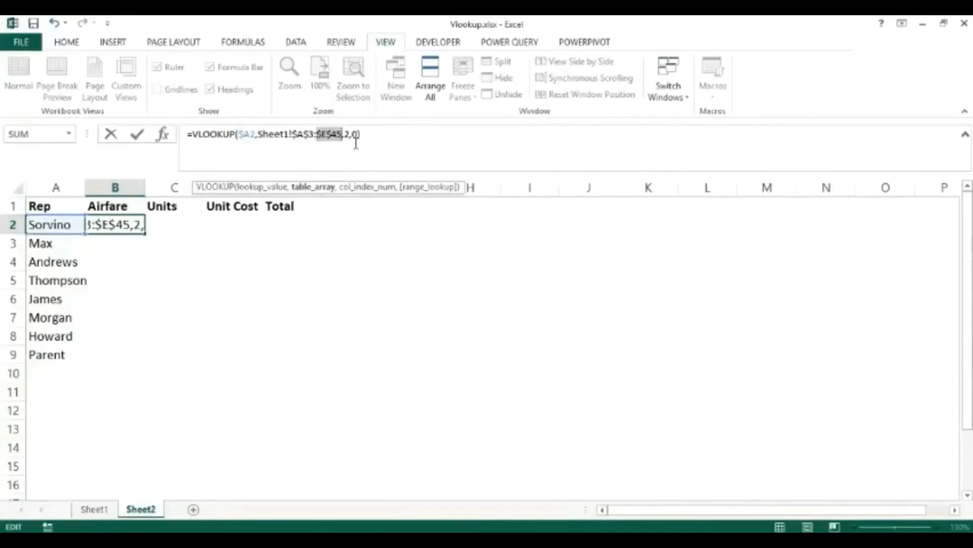
pyautogui.press('Return')
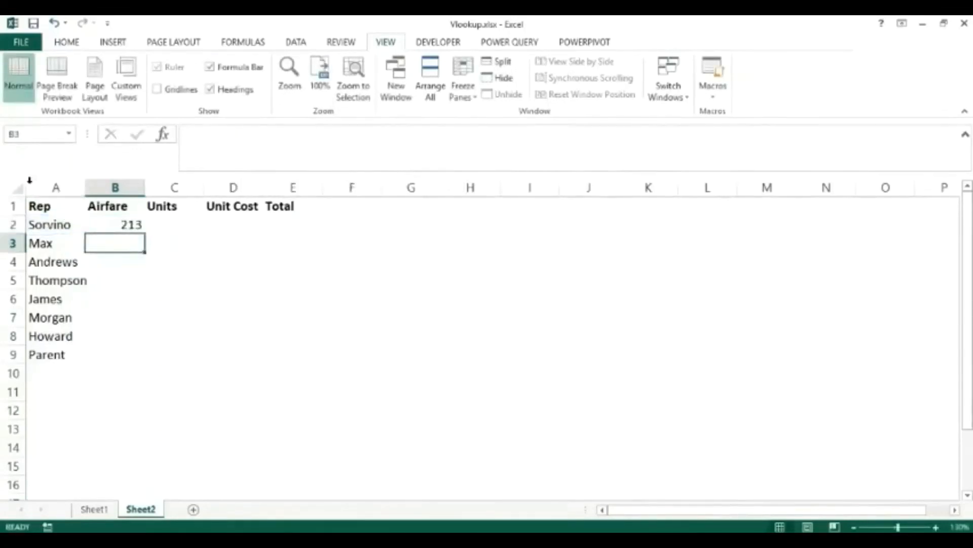
# - Insert a row above the headers on Sheet2 and enter the column index numbers 2, 3, 4 and 5 in B1:E1
pyautogui.rightClick(12, 206)
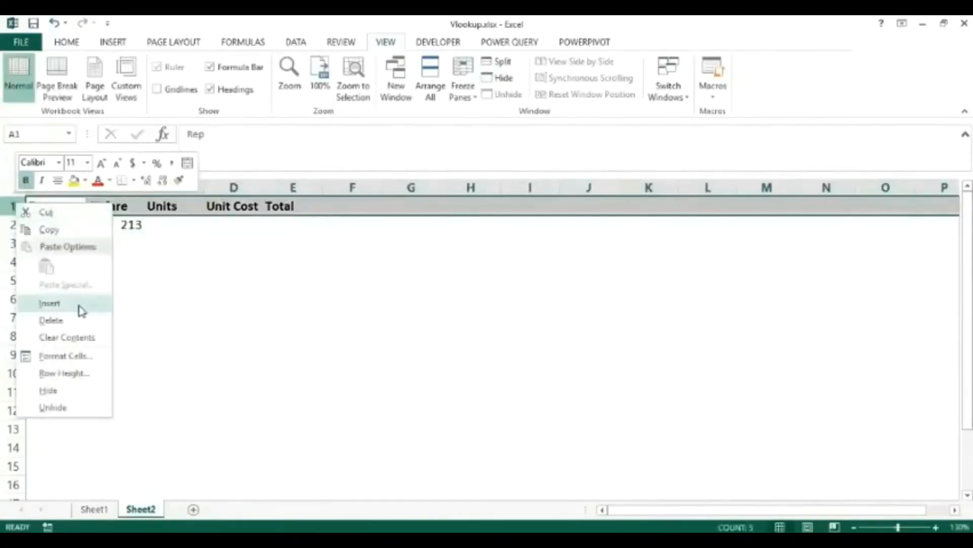
pyautogui.click(49, 303)
pyautogui.click(114, 206)
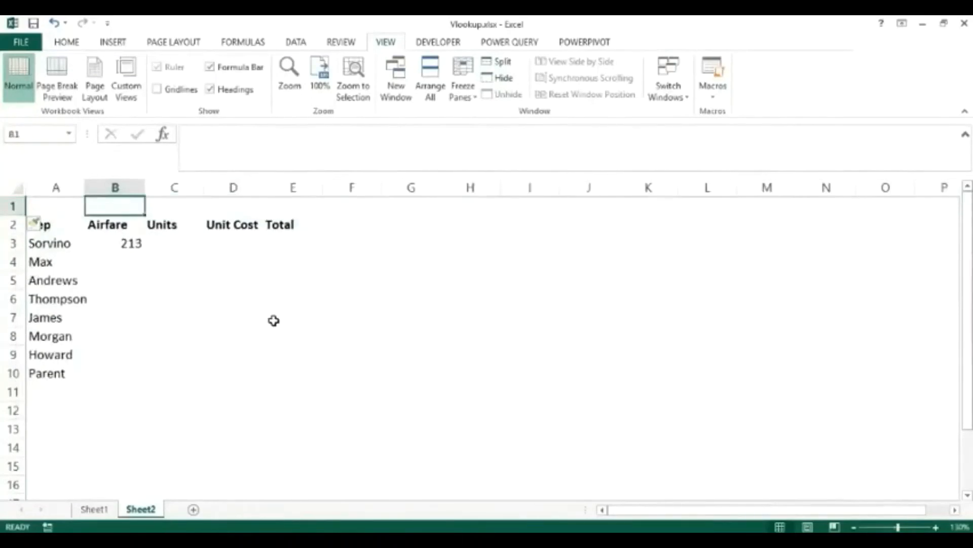
pyautogui.write('2')
pyautogui.press('Tab')
pyautogui.write('3')
pyautogui.press('Tab')
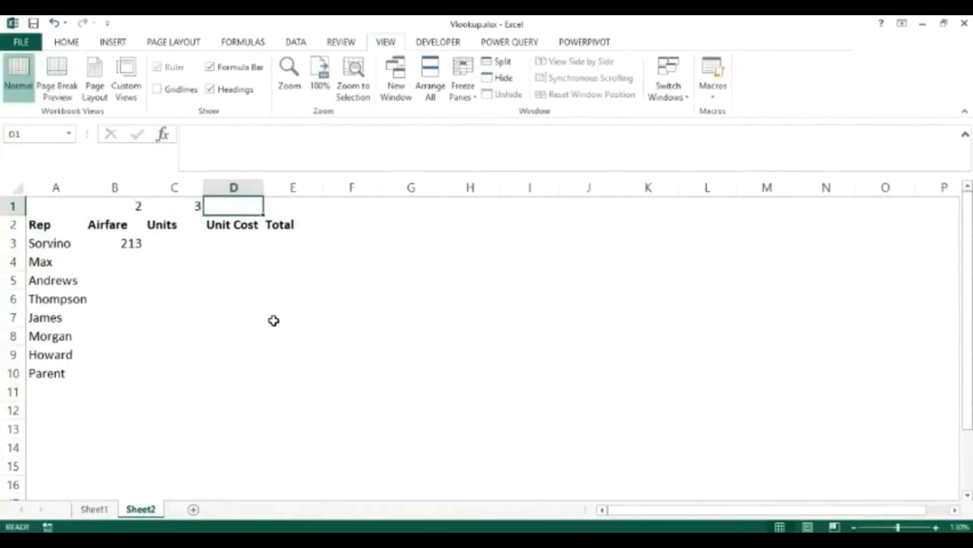
pyautogui.write('4')
pyautogui.press('Tab')
pyautogui.write('5')
pyautogui.press('Tab')
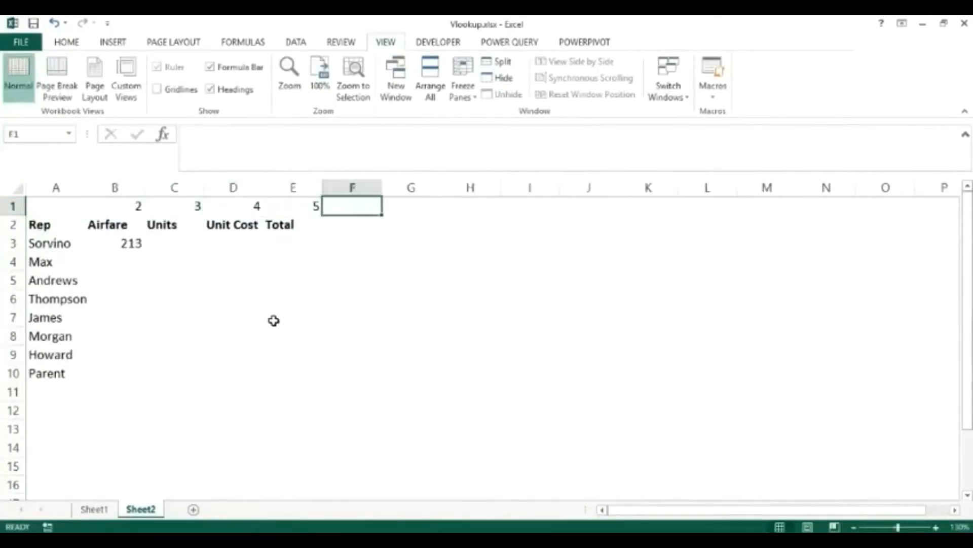
pyautogui.press('Left')
# - Replace the fixed column index in the B3 VLOOKUP on Sheet2 with the row-locked reference B$1
pyautogui.click(122, 245)
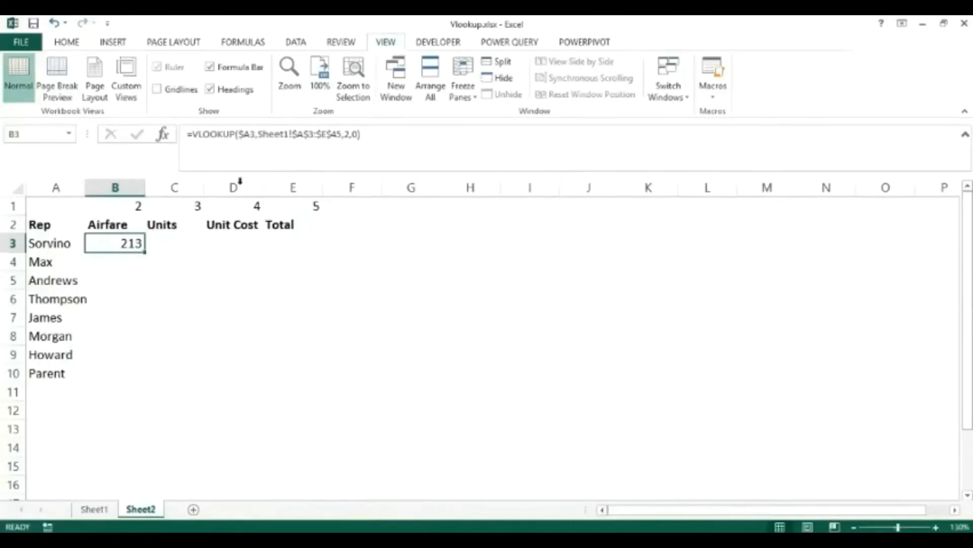
pyautogui.click(349, 133)
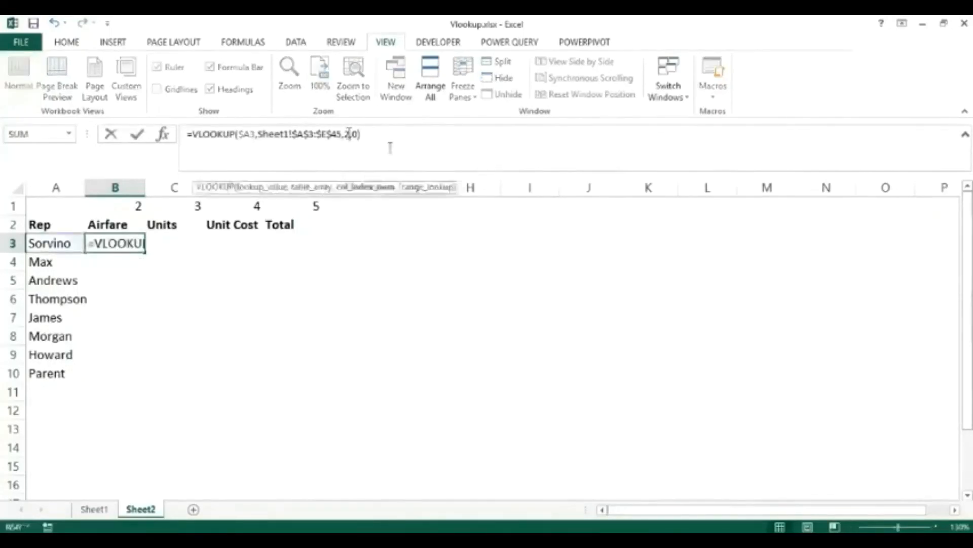
pyautogui.press('BackSpace')
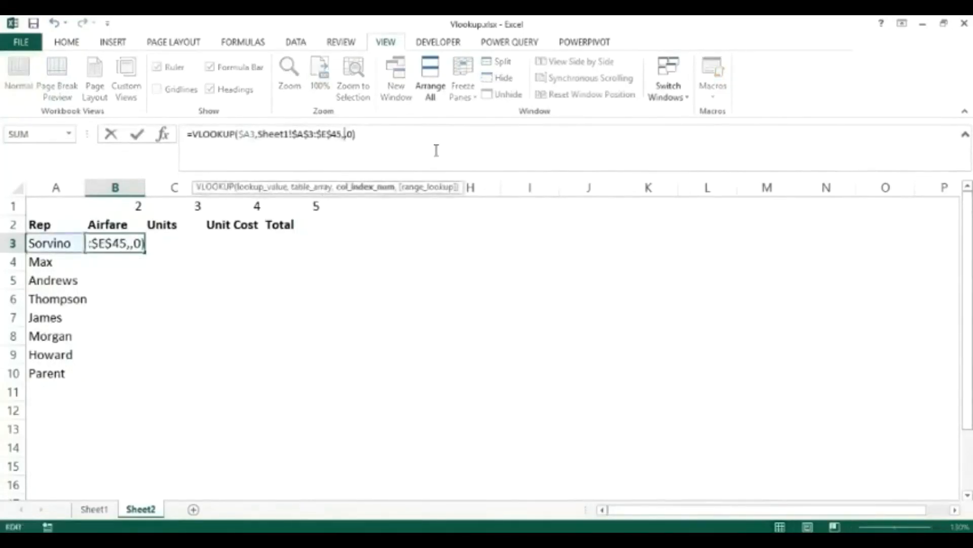
pyautogui.click(125, 202)
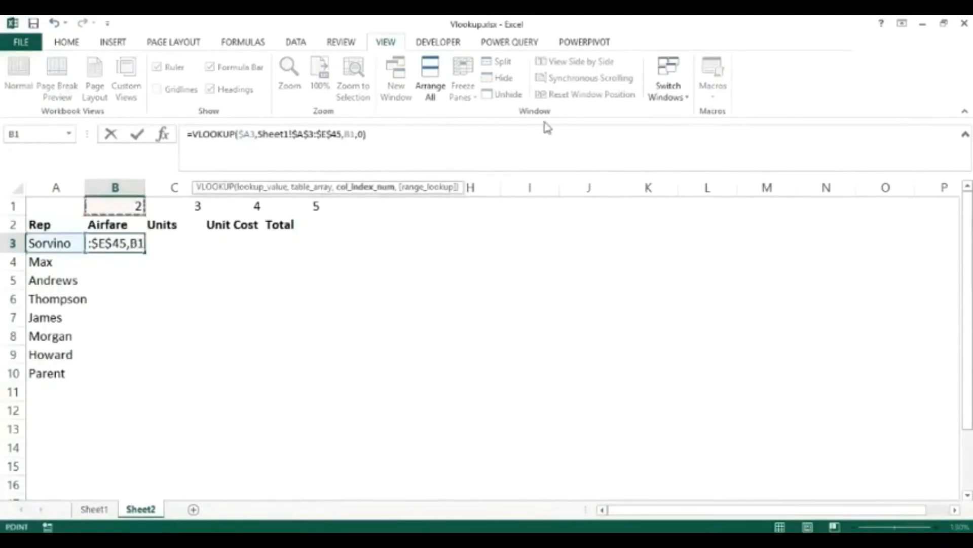
pyautogui.click(351, 134)
pyautogui.write('$')
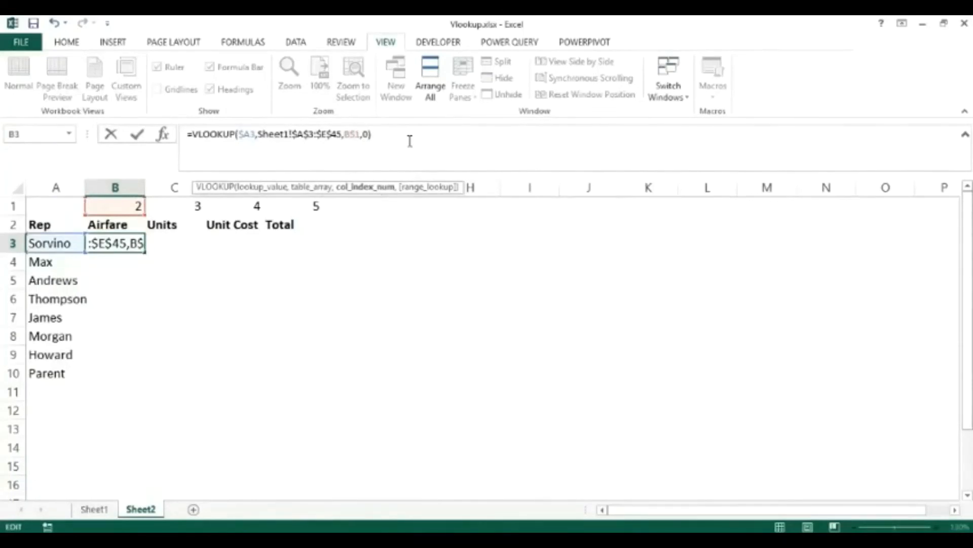
pyautogui.press('Return')
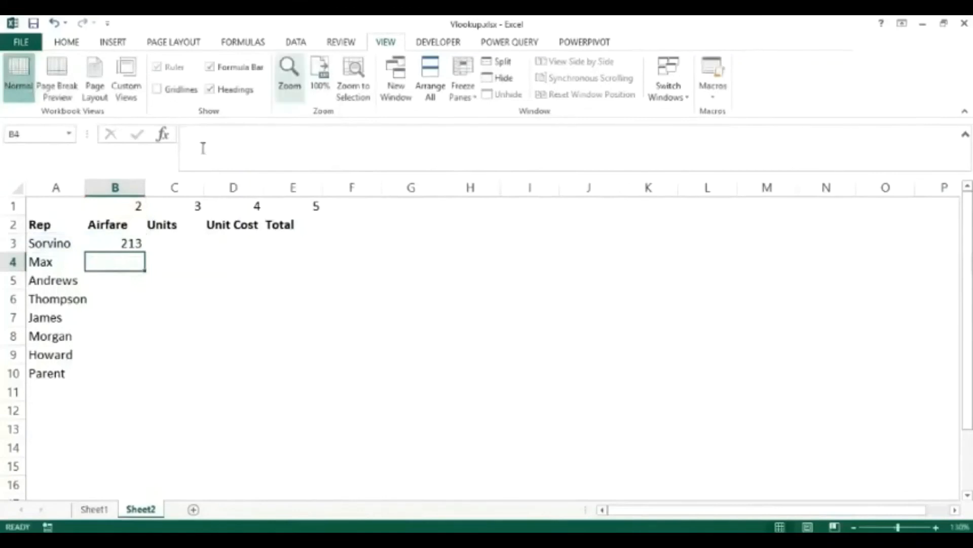
# - Fill the B3 VLOOKUP formula across and down the range B3:E10 on Sheet2
pyautogui.click(127, 243)
pyautogui.moveTo(145, 252); pyautogui.dragTo(350, 379)
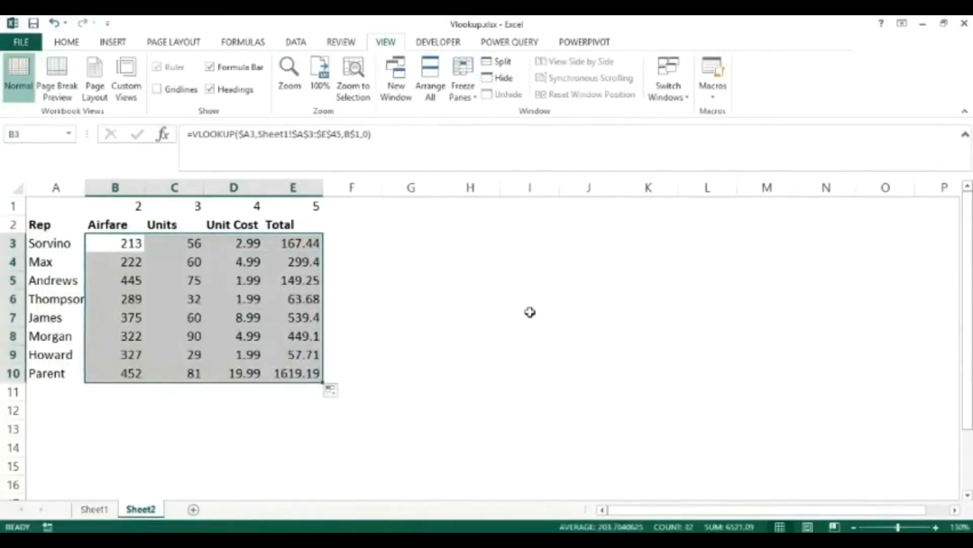
pyautogui.click(431, 324)
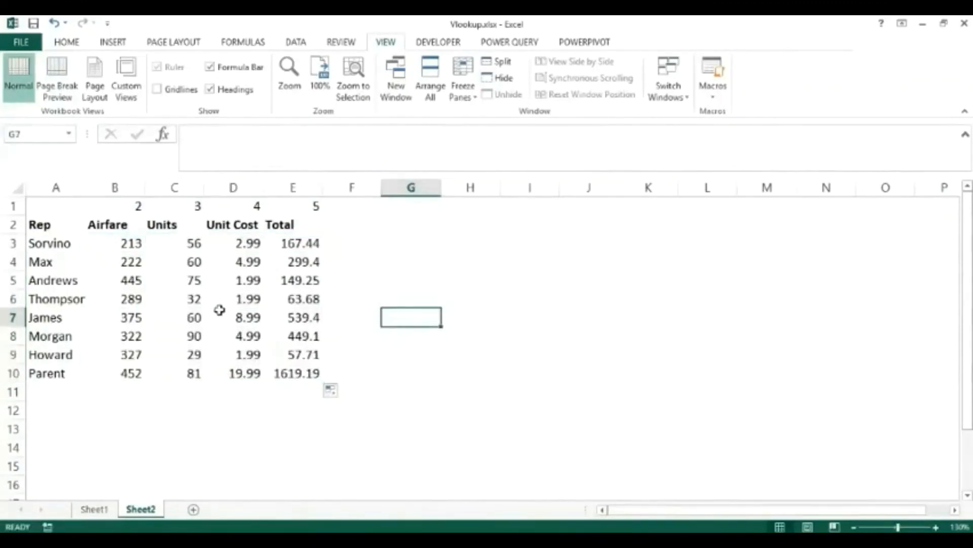
# - Review the column index cell I1 and the VLOOKUP formula in I3 on Sheet1
pyautogui.click(97, 509)
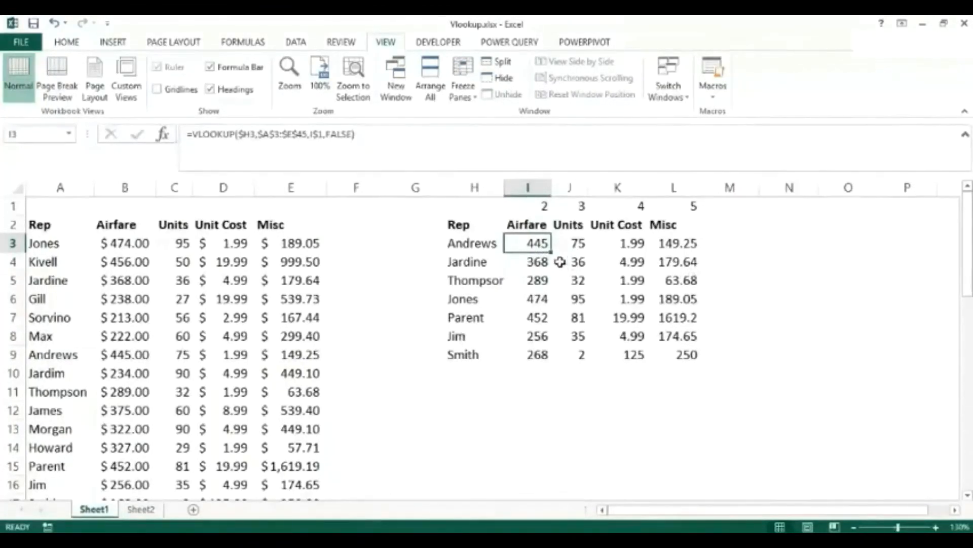
pyautogui.click(541, 206)
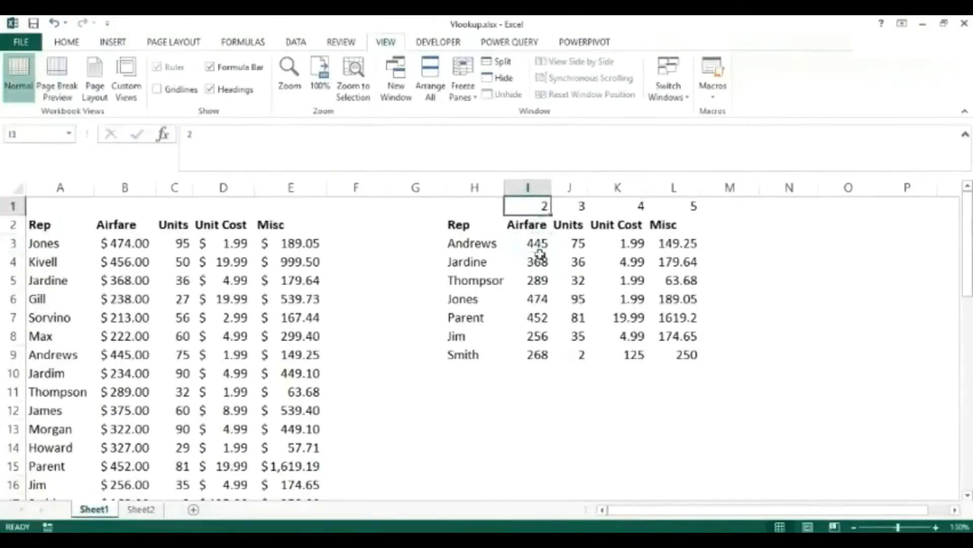
pyautogui.click(529, 245)
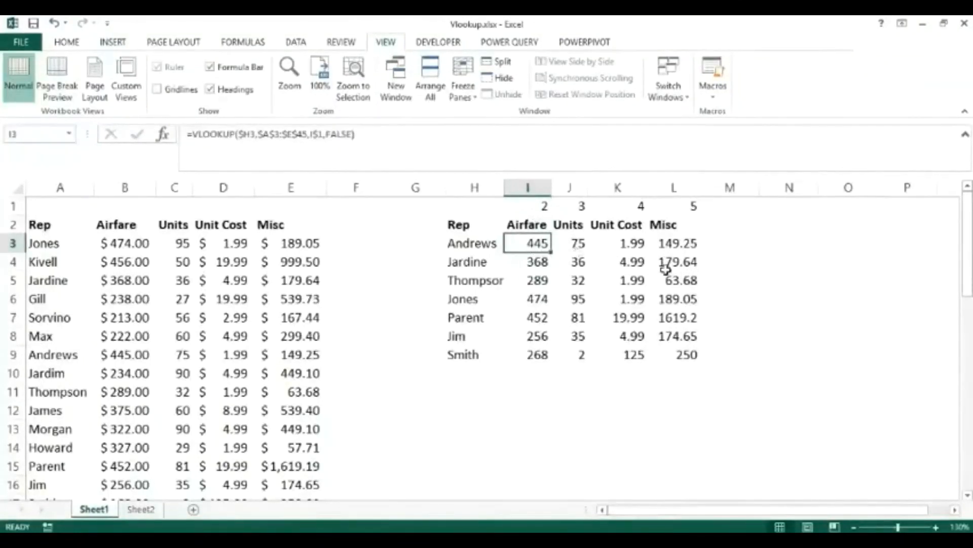